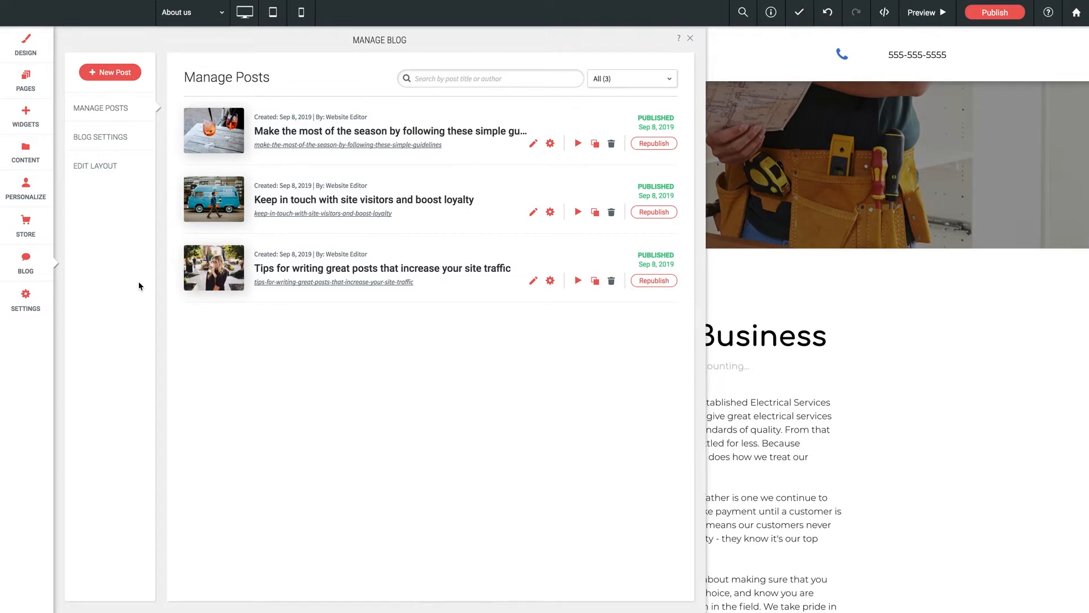
Open the blog post layout for editing, dismiss the introduction, and look over the whole post template
left_click(97, 168)
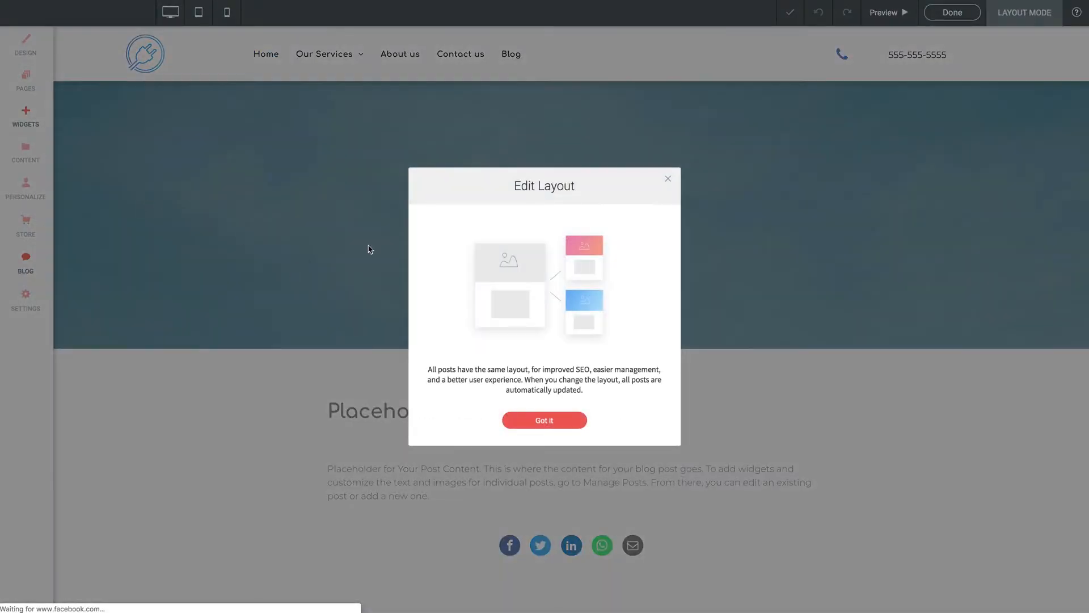
left_click(669, 178)
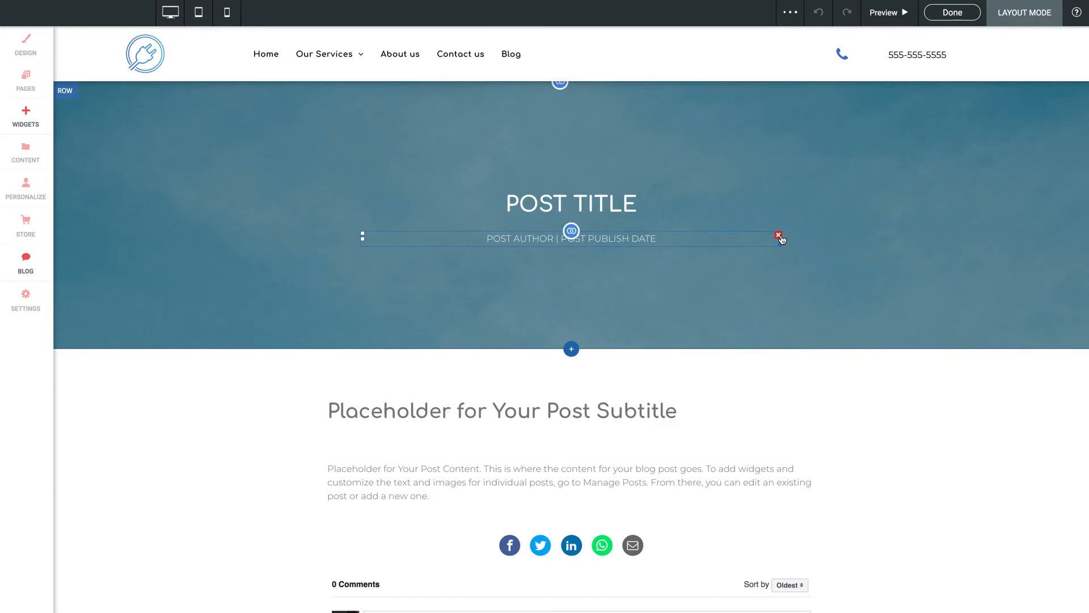
scroll(876, 432, "down", 5)
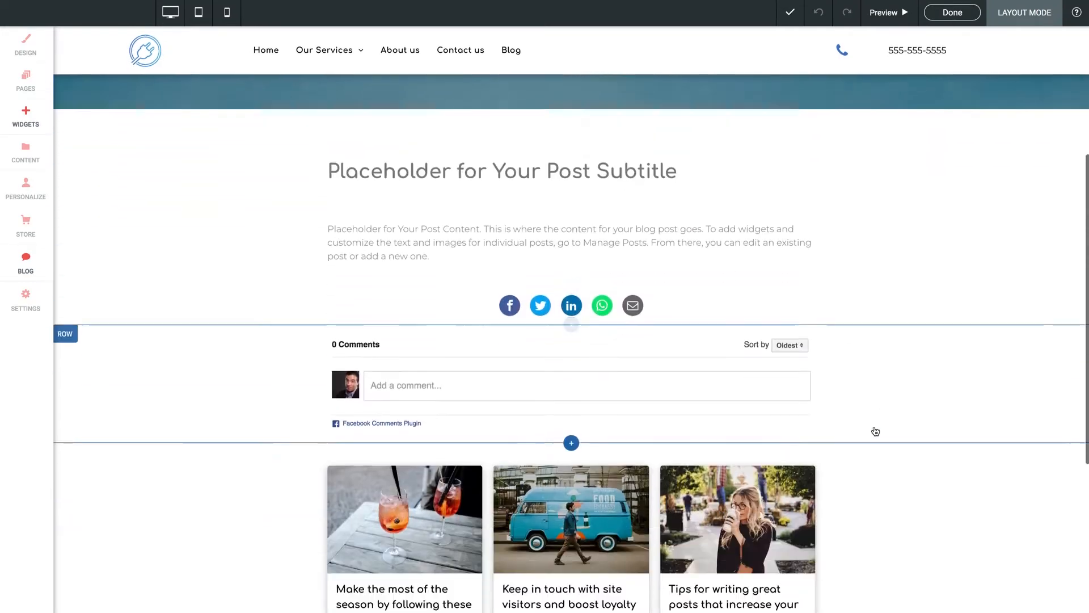
scroll(875, 432, "down", 2)
scroll(876, 431, "up", 5)
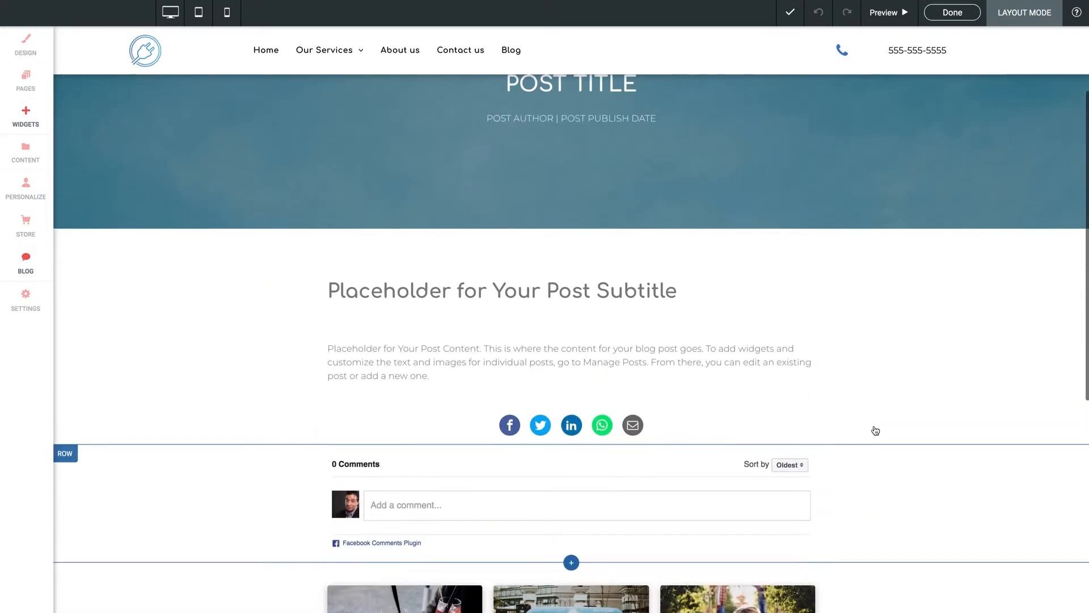
scroll(876, 432, "up", 3)
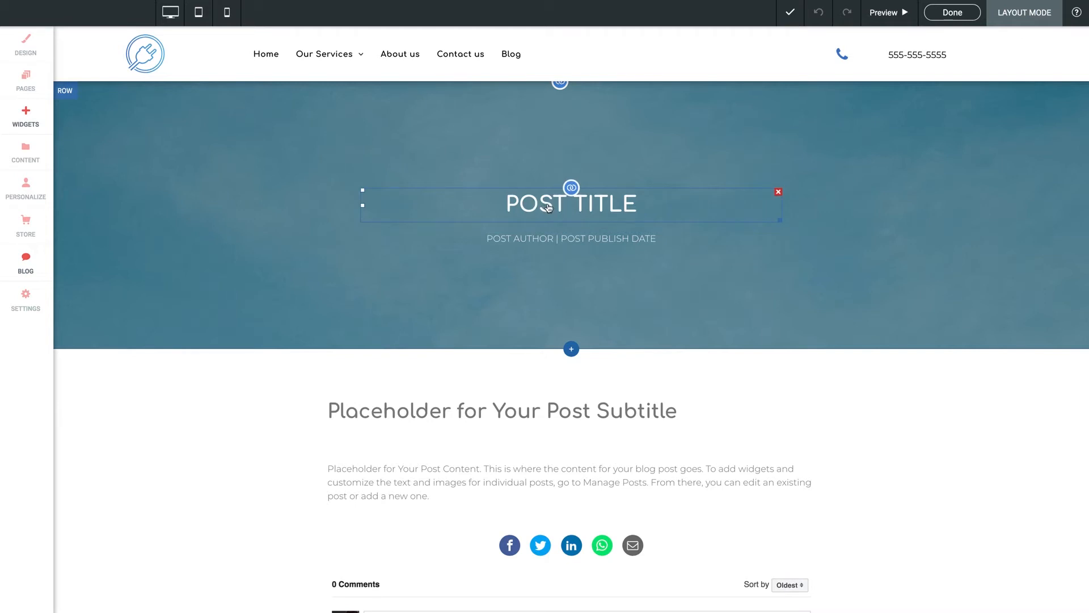
Open the design settings of the post title and look through the available fonts
right_click(549, 208)
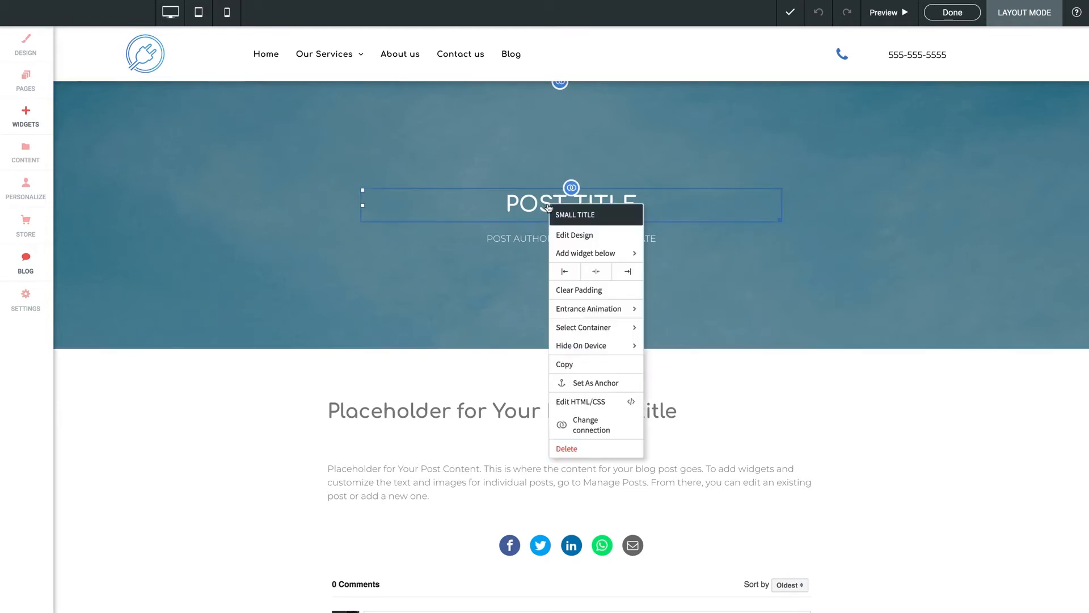
left_click(570, 235)
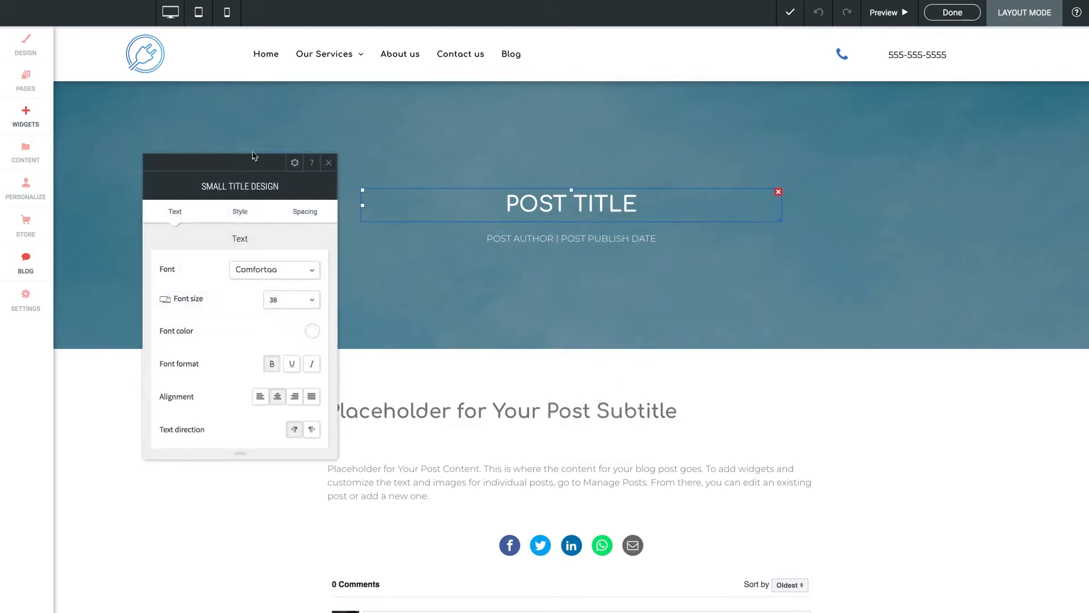
left_click_drag(239, 164, 360, 128)
scroll(306, 234, "down", 2)
scroll(397, 235, "up", 2)
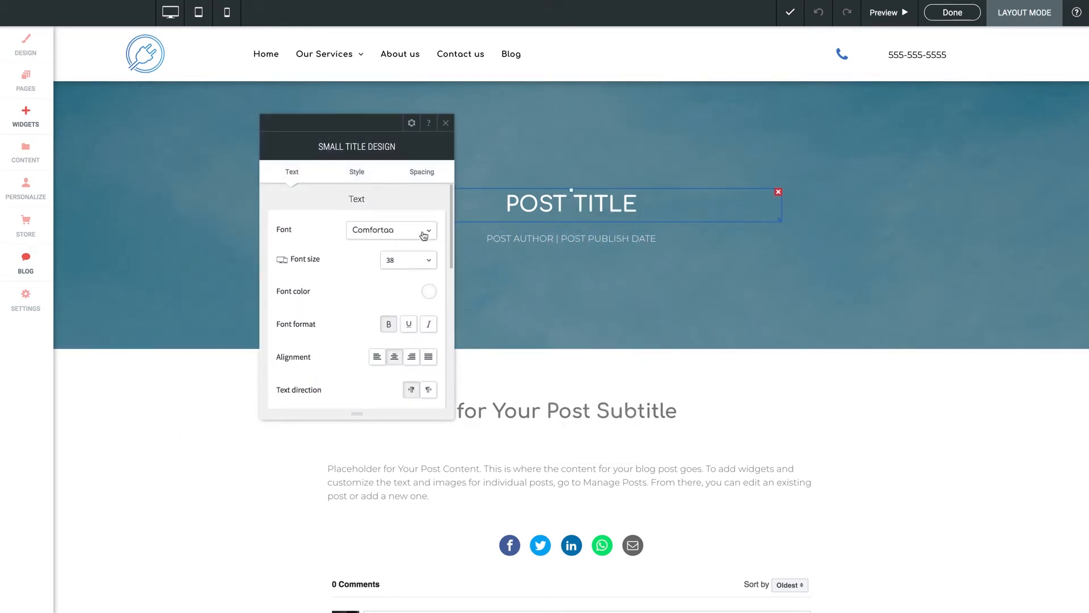
left_click(424, 233)
scroll(405, 278, "down", 5)
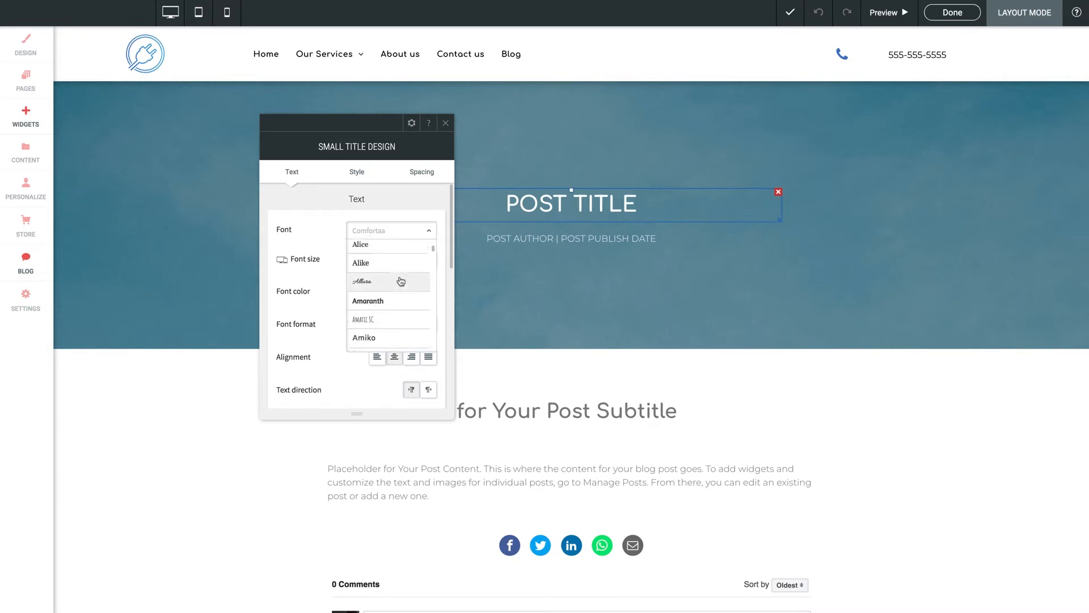
left_click(402, 211)
Review the post title's font size choices and its text and background style options, then close its design settings
scroll(340, 282, "down", 1)
left_click(425, 245)
scroll(411, 292, "down", 3)
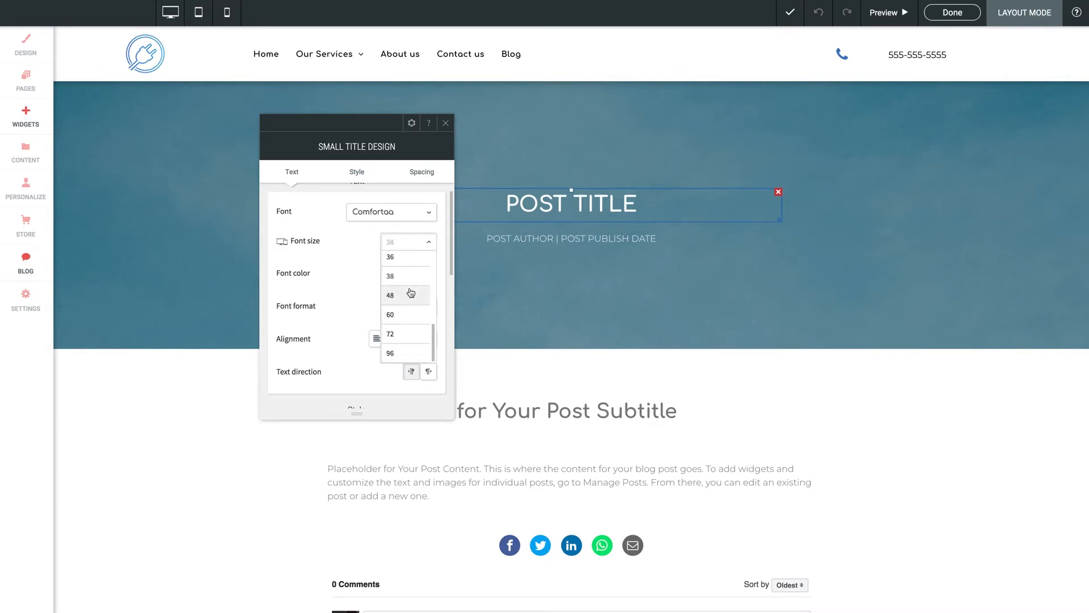
scroll(412, 293, "up", 3)
left_click(361, 272)
scroll(360, 272, "down", 6)
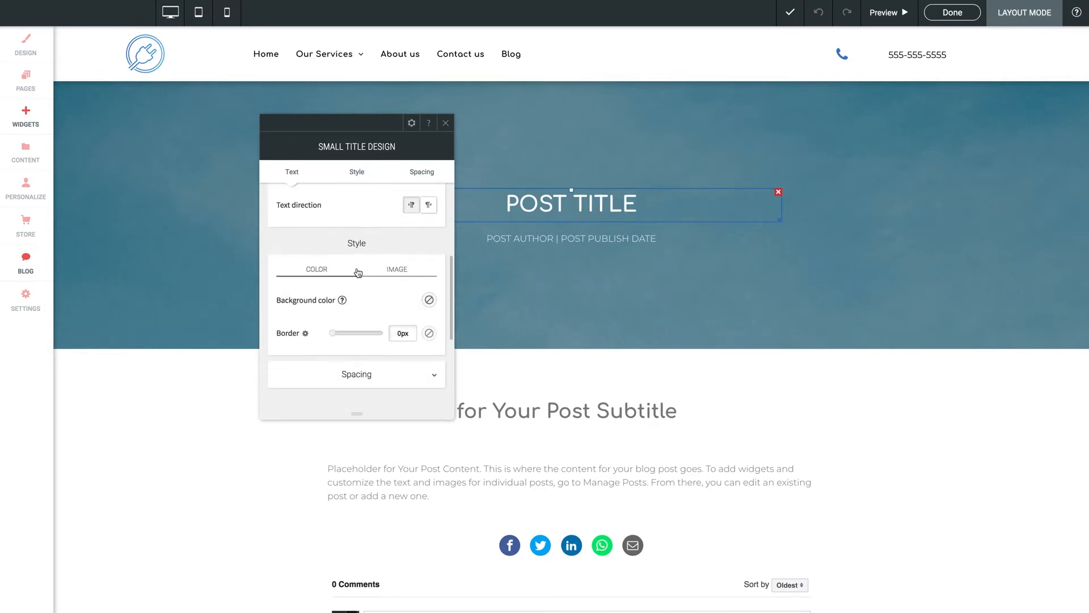
scroll(358, 273, "up", 5)
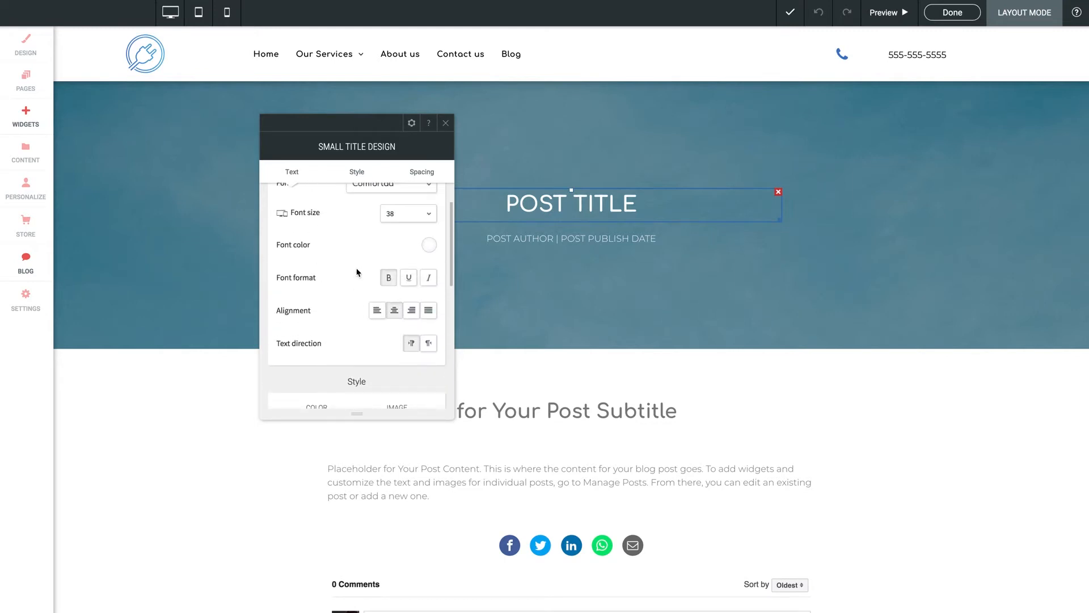
scroll(358, 272, "up", 1)
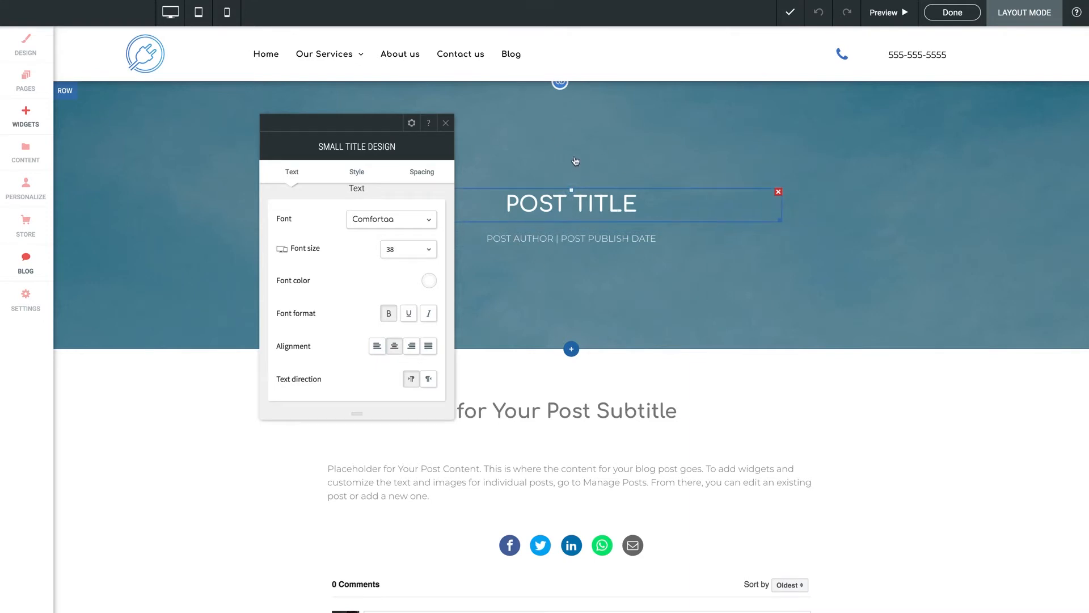
left_click(446, 125)
Inspect the share icons' design settings, including layout, icon size, spacing and hover effects, then close them
scroll(253, 306, "down", 3)
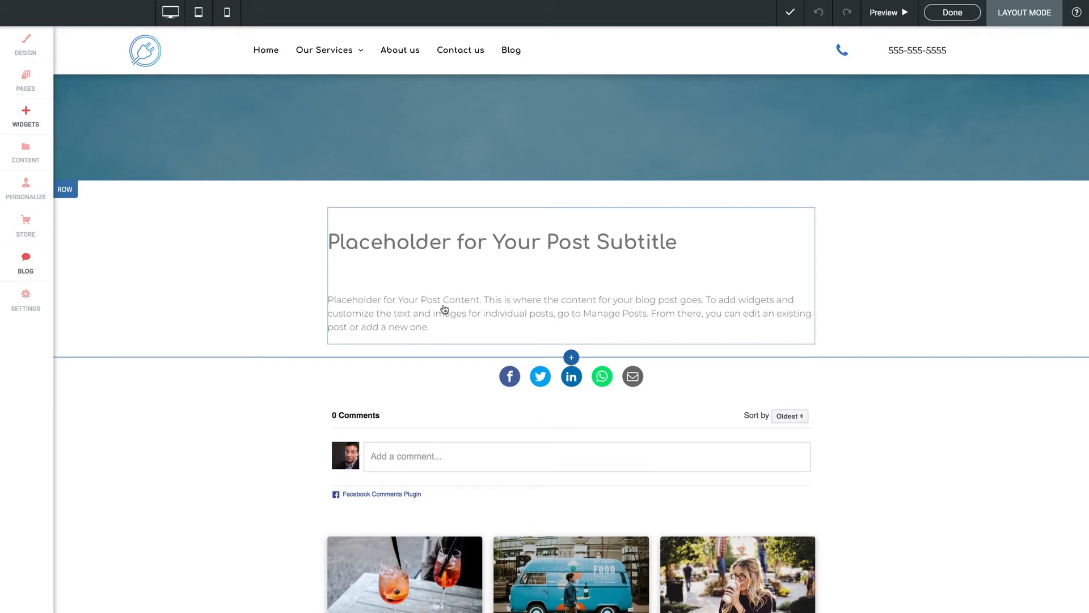
scroll(444, 309, "down", 3)
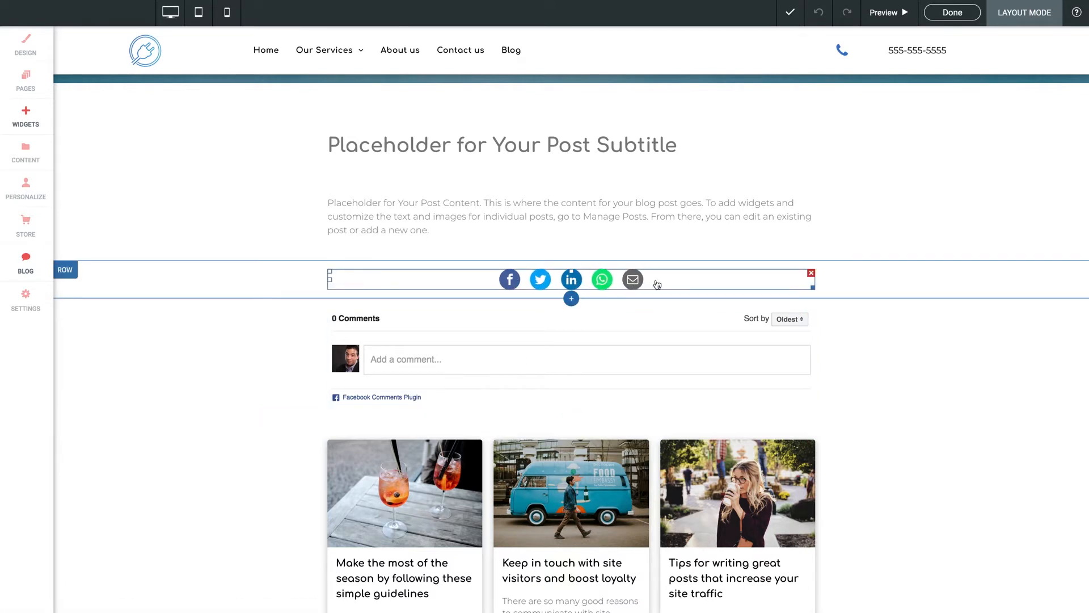
left_click(573, 282)
left_click_drag(169, 170, 327, 163)
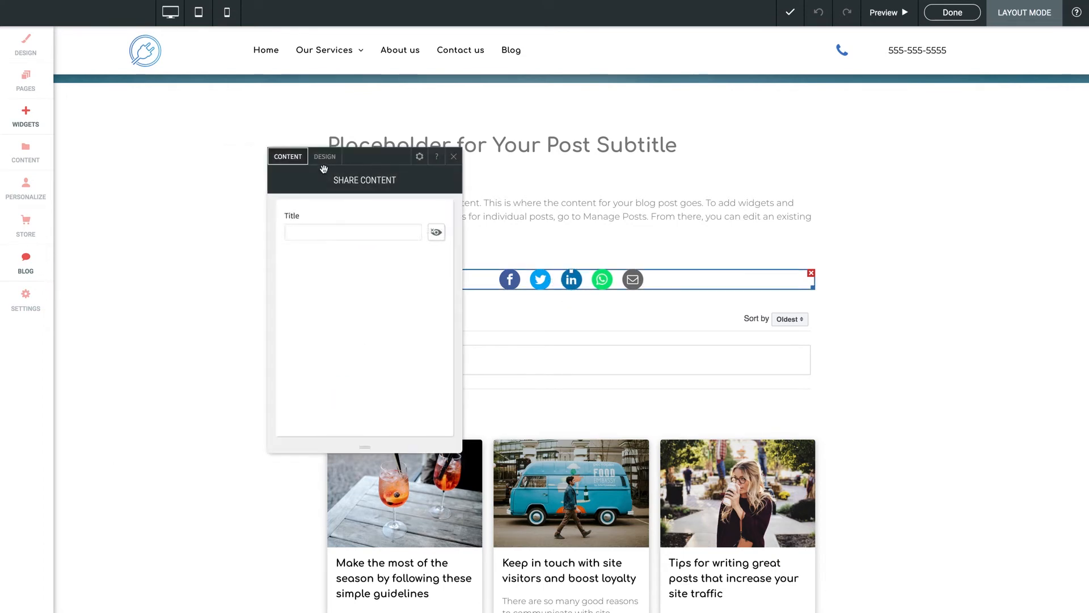
left_click(327, 163)
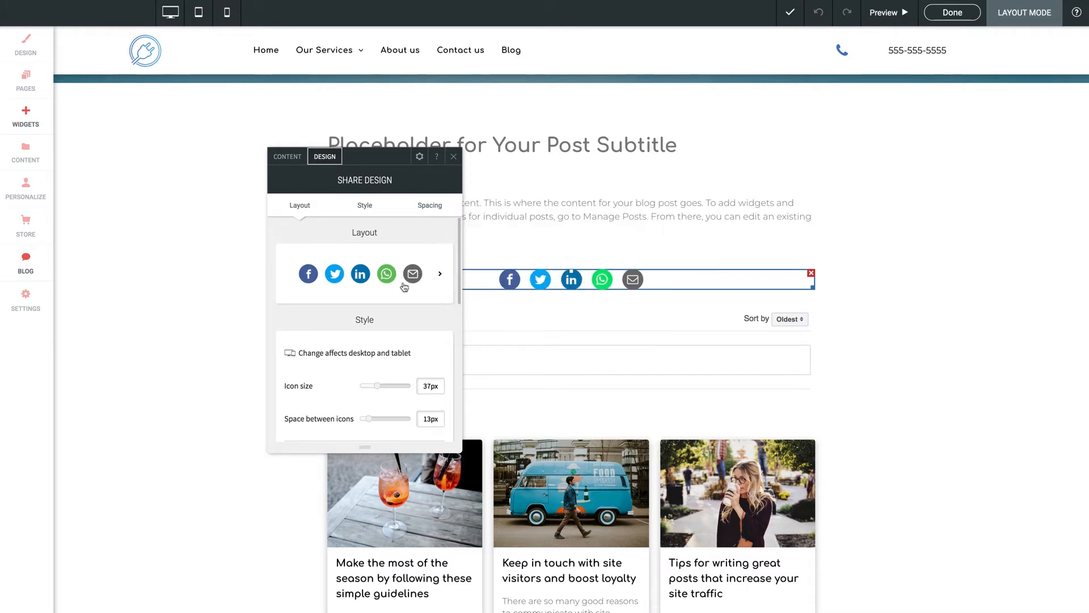
scroll(403, 289, "down", 3)
scroll(397, 292, "down", 3)
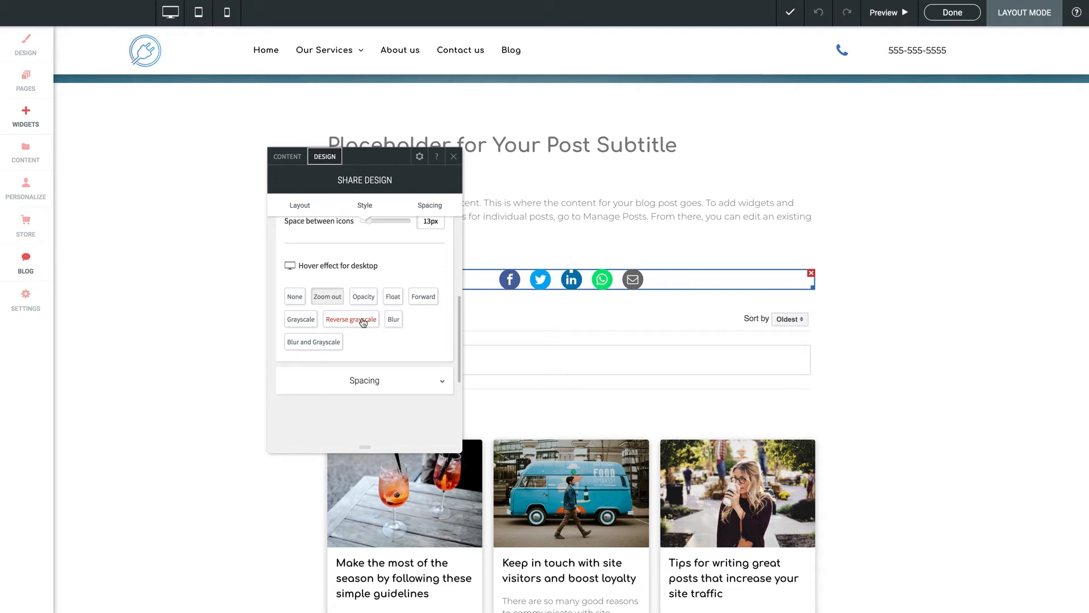
left_click(454, 157)
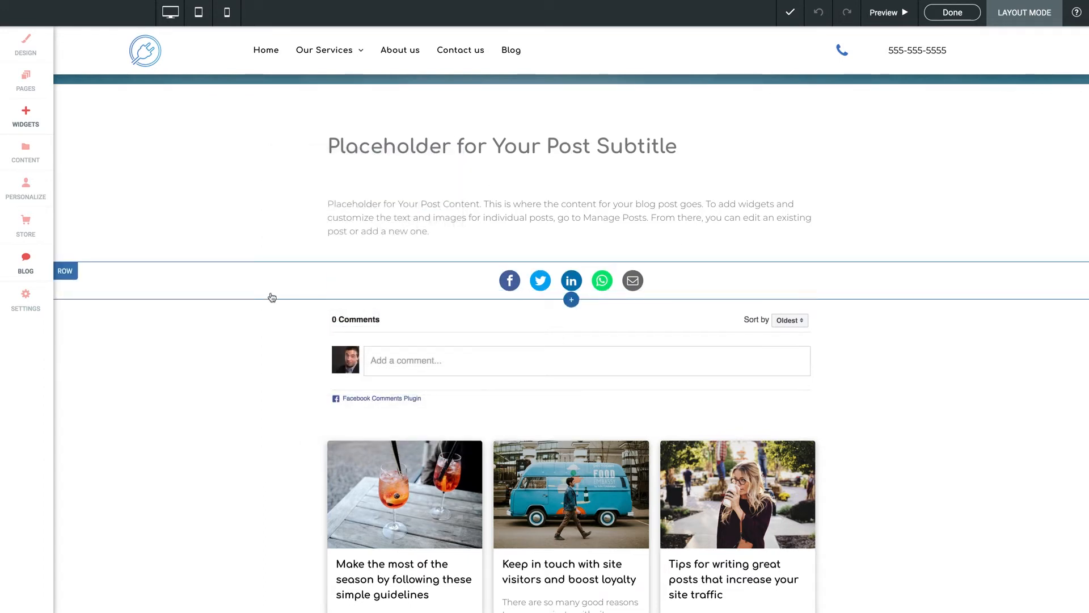
View the options available for the row holding the share icons, then look at the comments section beneath it
left_click(67, 272)
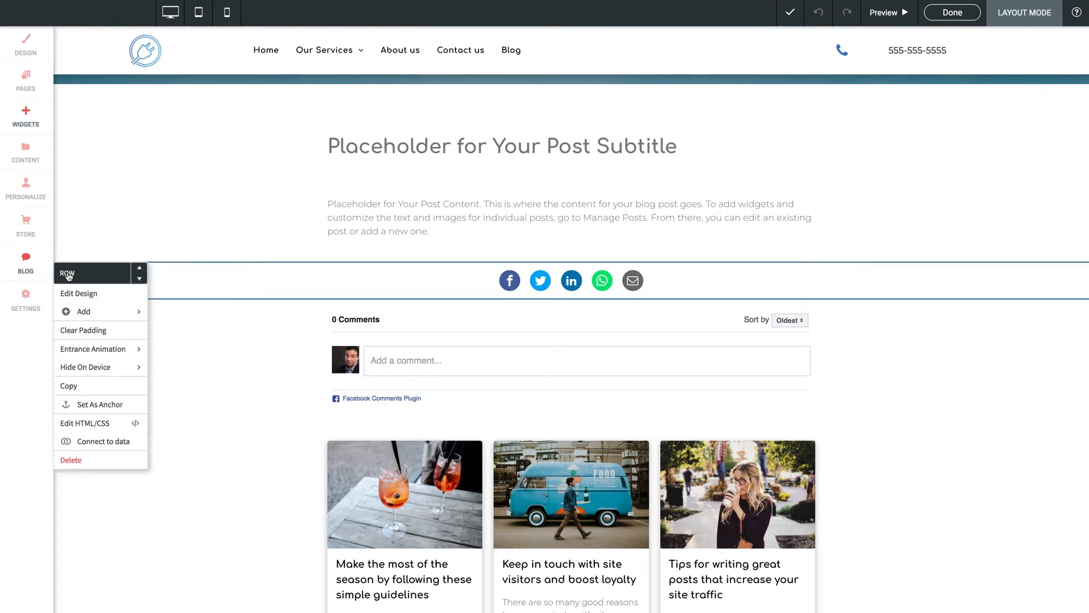
left_click(239, 339)
scroll(440, 363, "down", 1)
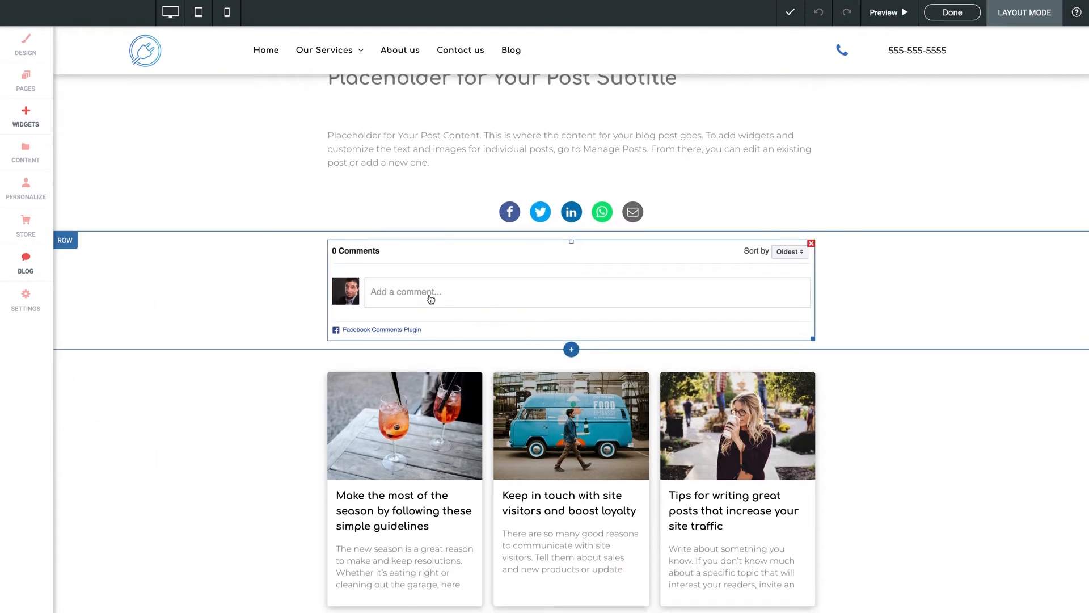
Open the content settings of the All Posts widget below the comments and review its display options
scroll(284, 383, "down", 2)
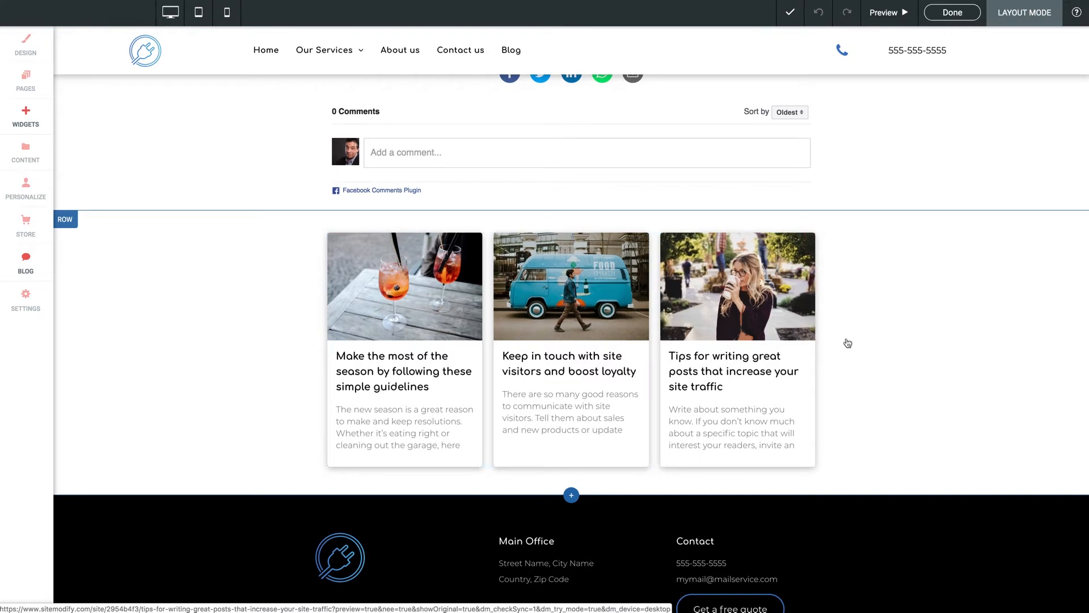
left_click(568, 309)
left_click_drag(213, 166, 348, 149)
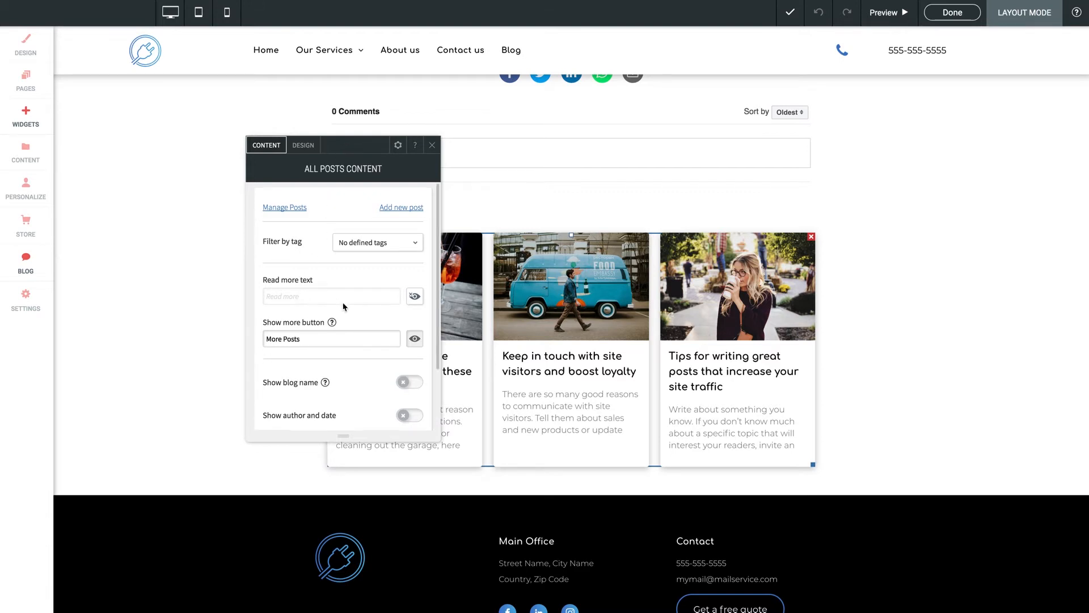
scroll(342, 307, "down", 3)
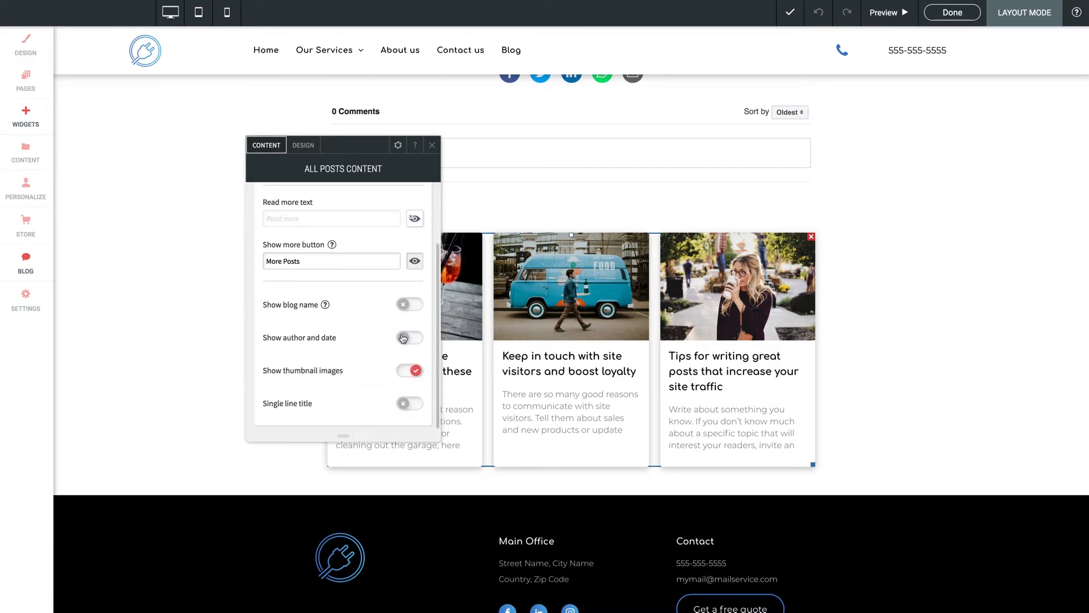
Examine the All Posts widget's layout designs and its choices for the number of visible posts
left_click(305, 150)
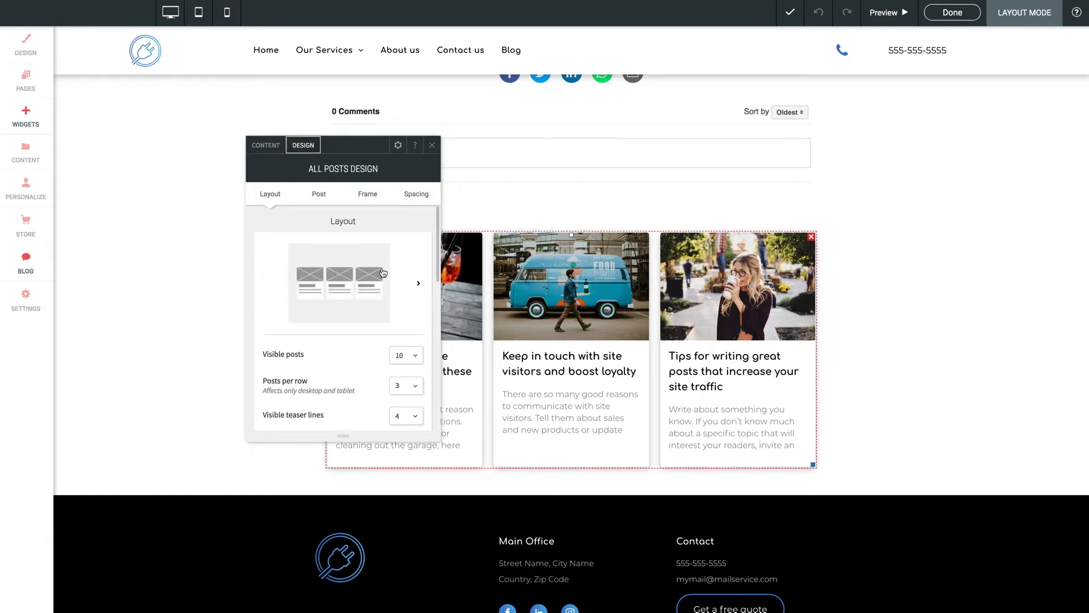
scroll(348, 282, "down", 1)
left_click(349, 273)
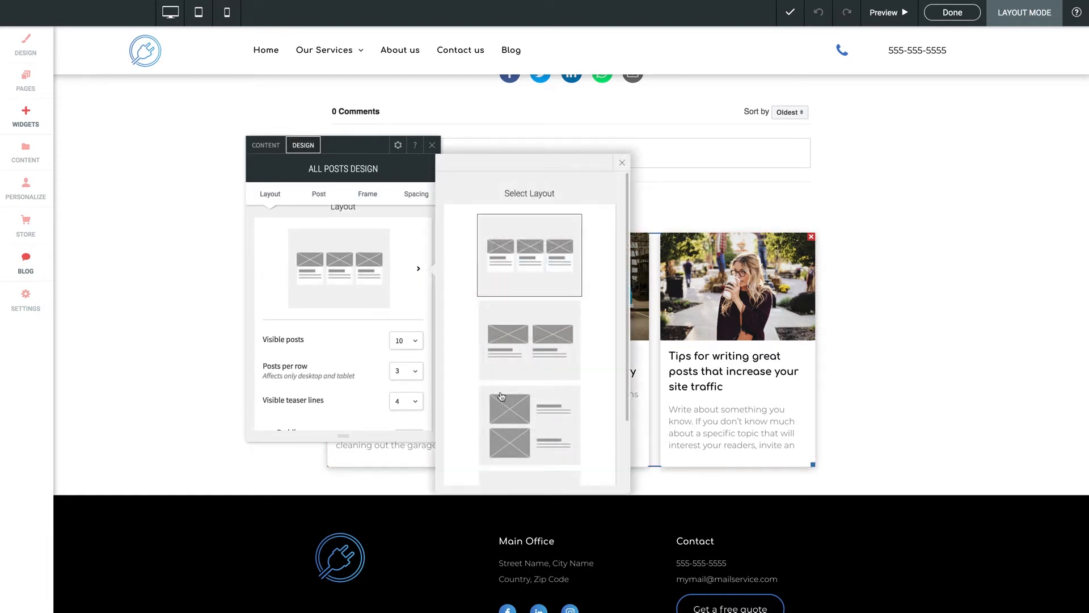
left_click(365, 318)
scroll(365, 318, "down", 2)
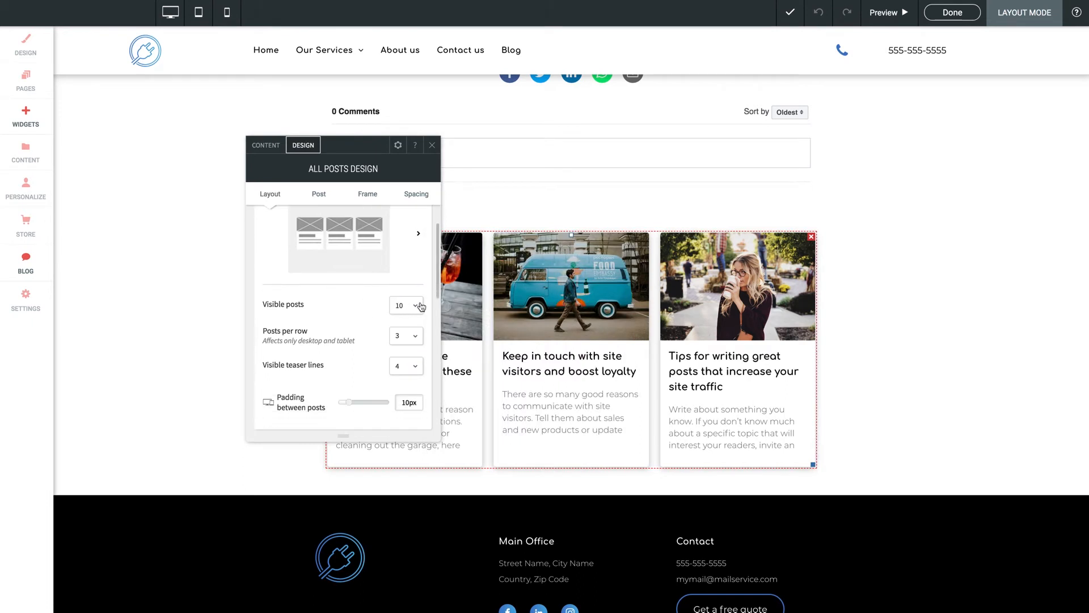
left_click(417, 305)
left_click(359, 307)
Review the All Posts widget's post style, image and text design options, then close its settings
scroll(360, 308, "down", 3)
scroll(360, 308, "down", 5)
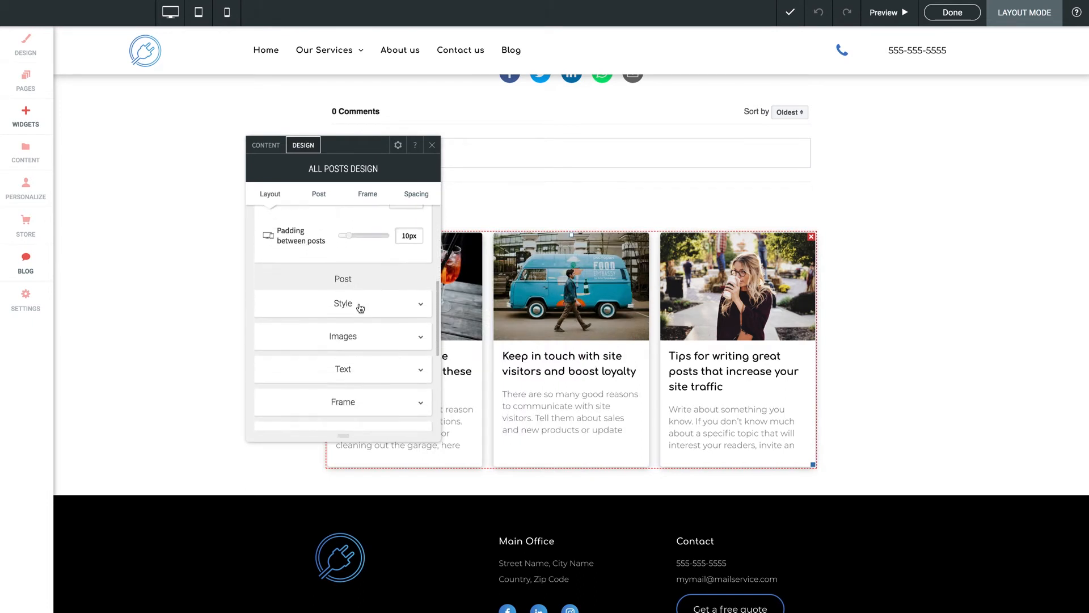
left_click(360, 309)
scroll(358, 310, "down", 6)
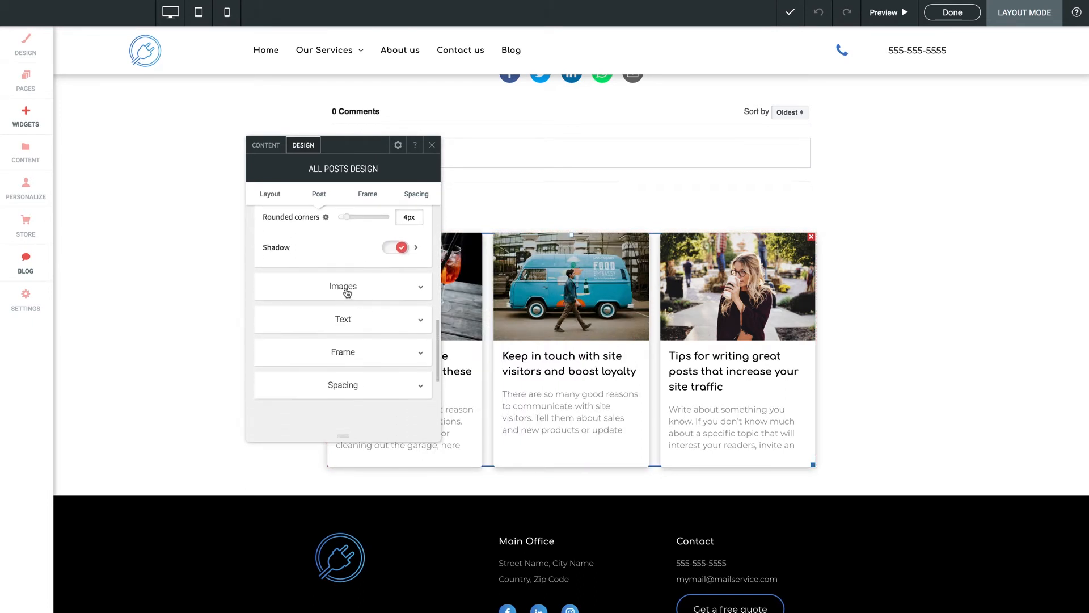
left_click(347, 288)
scroll(352, 297, "down", 2)
left_click(348, 305)
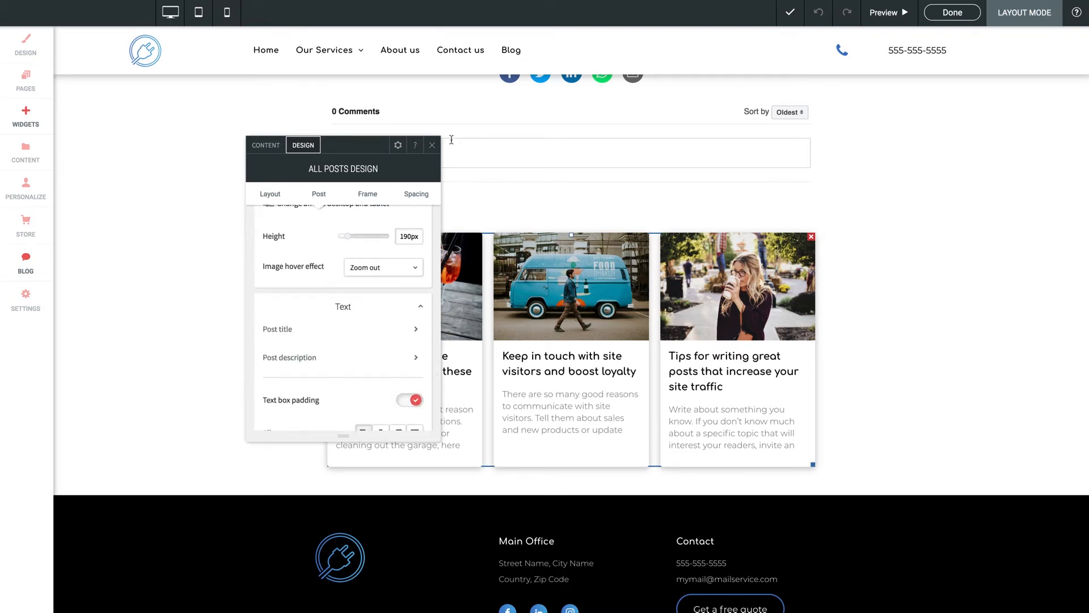
left_click(433, 146)
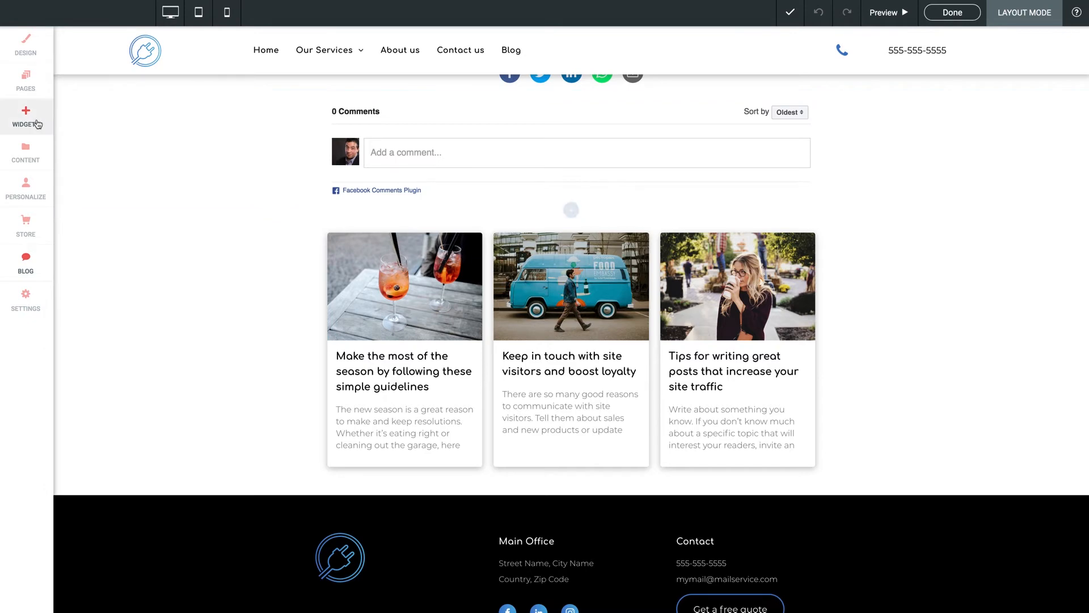
Browse the widgets that can be added to the post layout, through to the Blog category
left_click(38, 124)
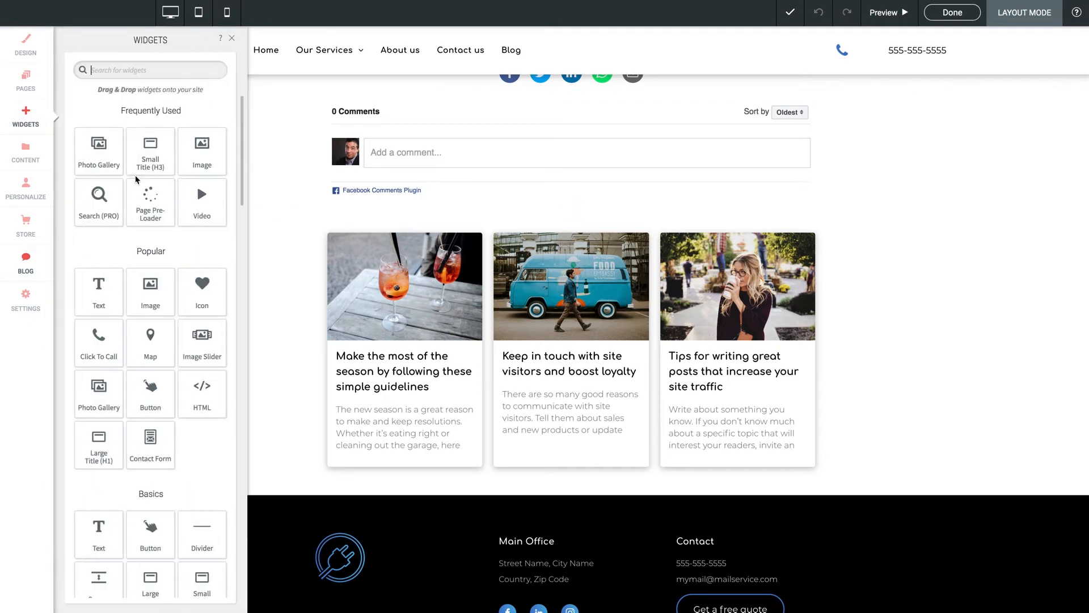
scroll(376, 199, "up", 6)
scroll(375, 192, "down", 2)
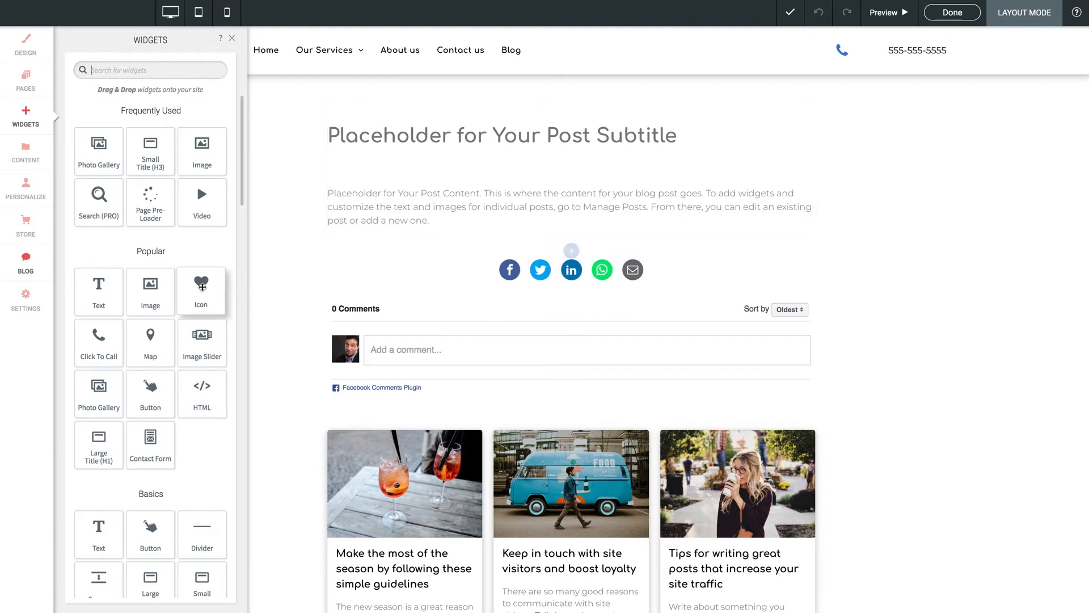
scroll(180, 257, "down", 15)
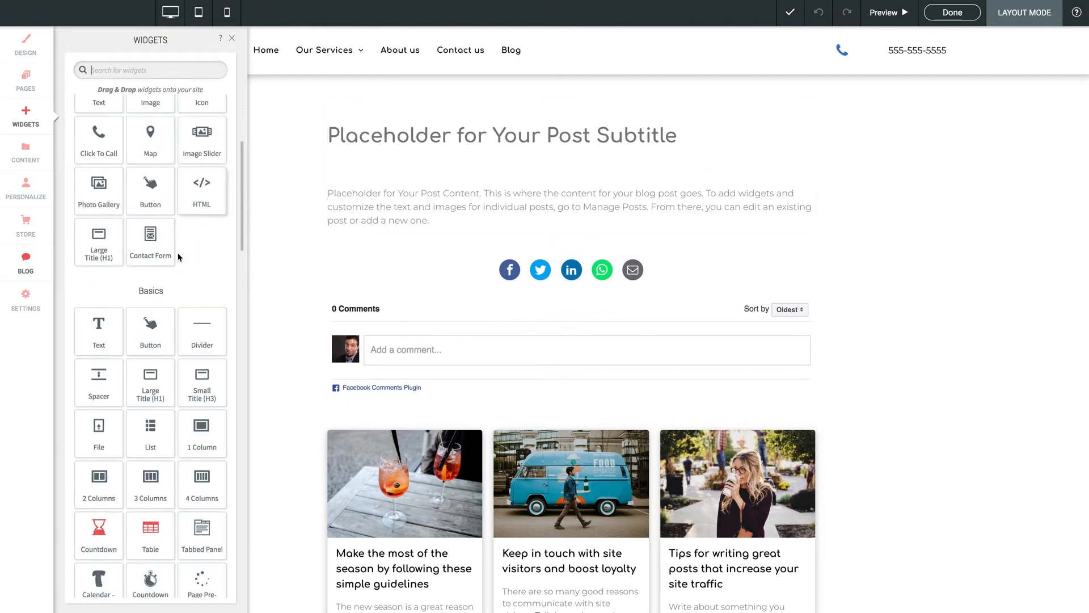
scroll(177, 258, "down", 15)
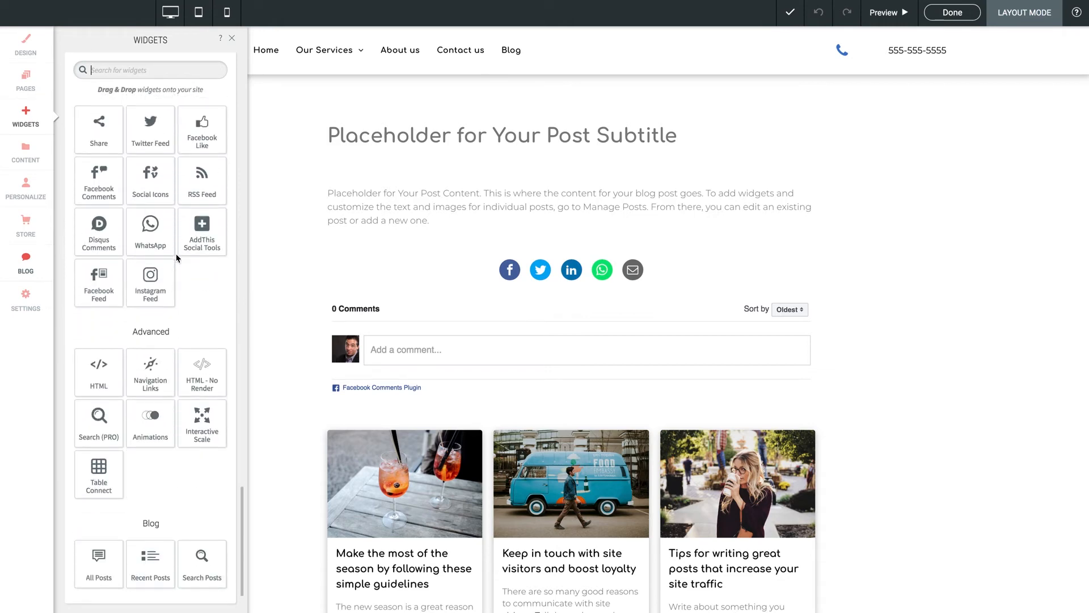
Close the widget list and finish editing the blog post layout
scroll(175, 255, "up", 20)
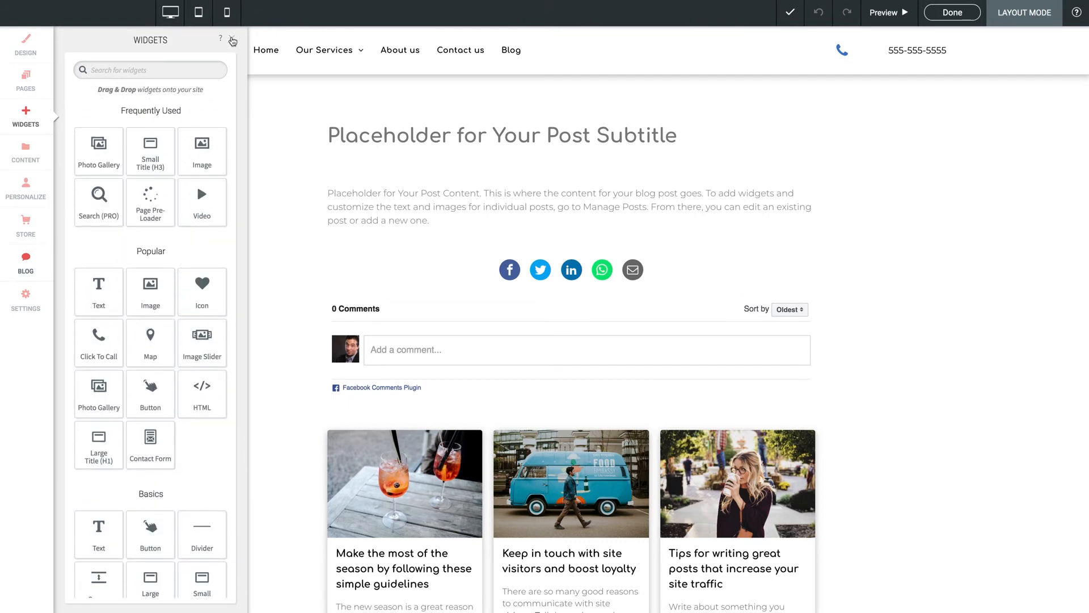
left_click(233, 41)
left_click(954, 14)
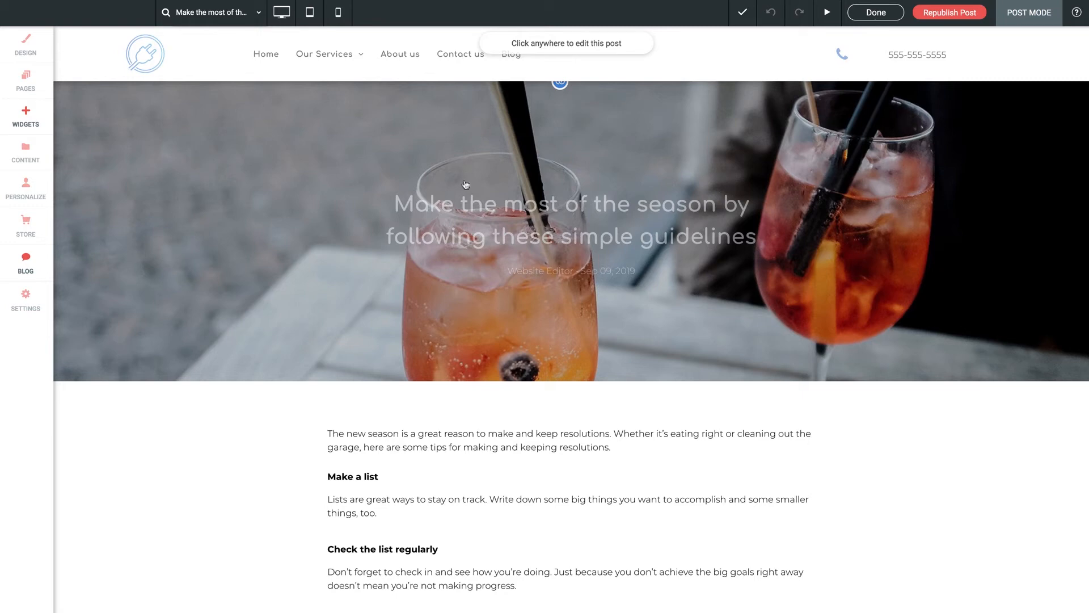
Add the sentence "That's it!" to the end of the post's opening paragraph and confirm the text edit
scroll(304, 229, "down", 4)
scroll(305, 230, "up", 3)
scroll(305, 229, "up", 1)
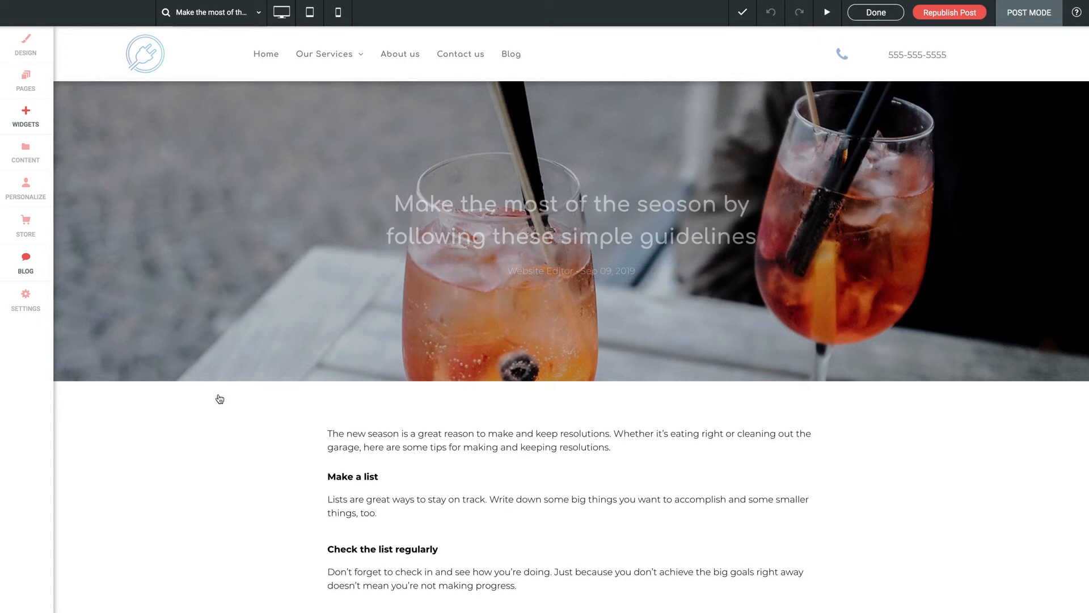
scroll(220, 399, "down", 5)
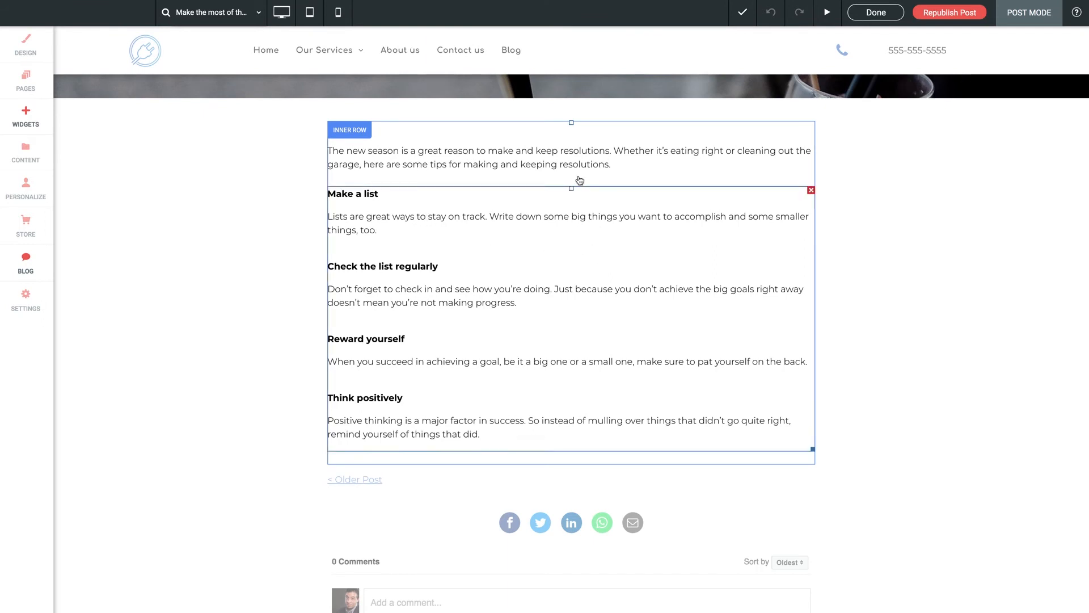
double_click(592, 164)
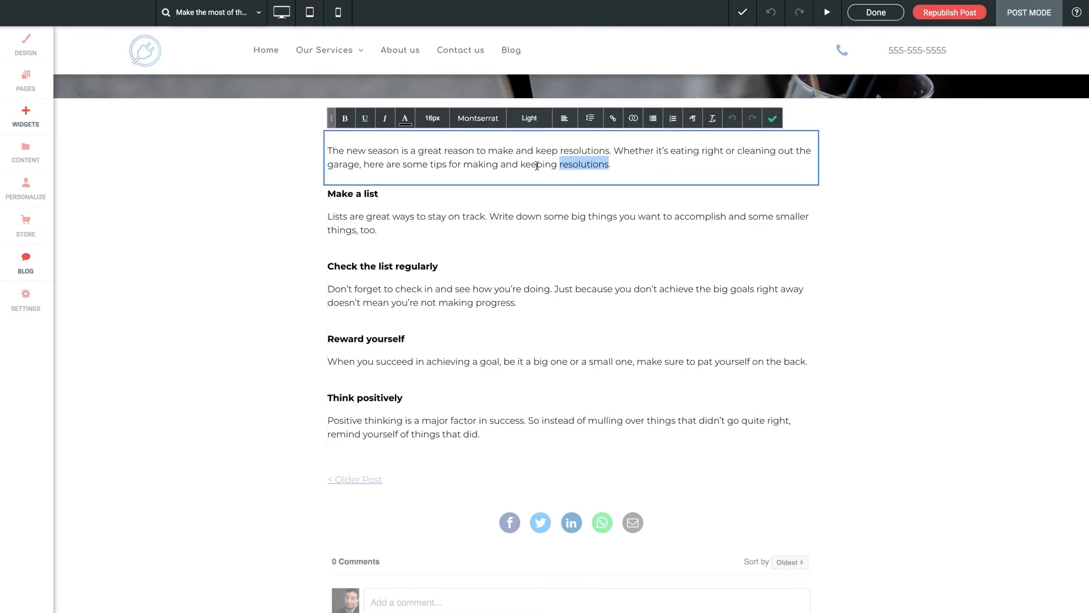
left_click_drag(513, 164, 587, 170)
left_click(646, 164)
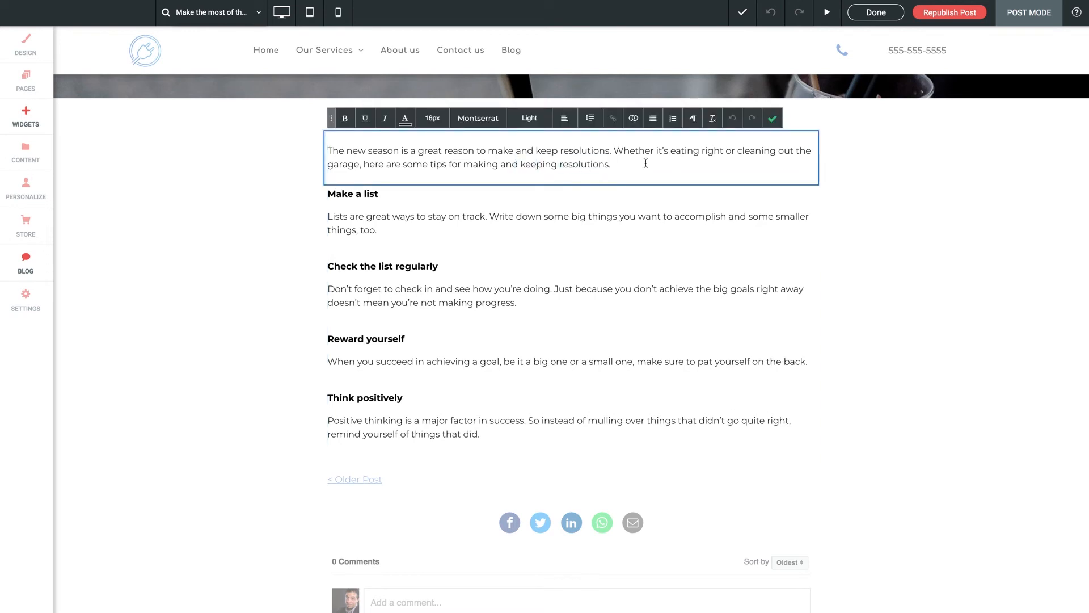
type("That's it!")
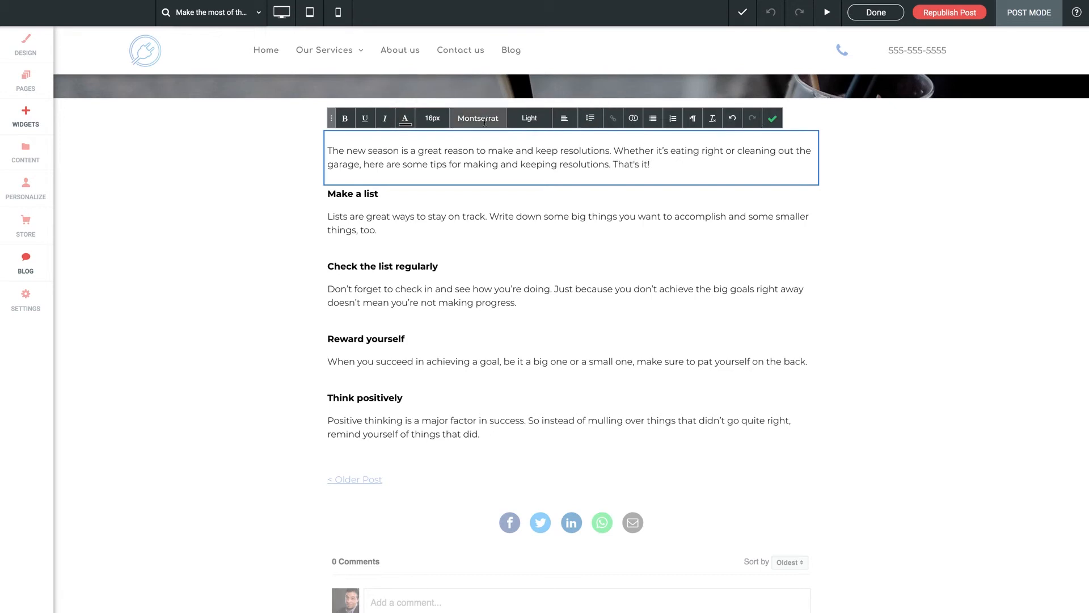
left_click(773, 119)
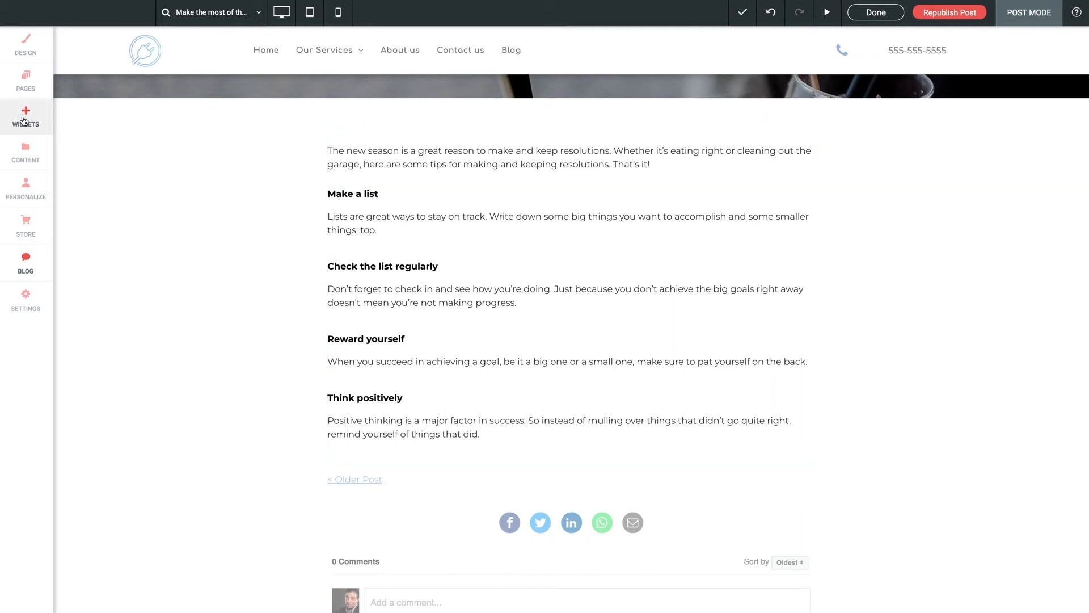
Insert an Image widget below the opening paragraph and fill it with the site image cover_about-1920x1280.jpg of workers carrying boxes
left_click(24, 120)
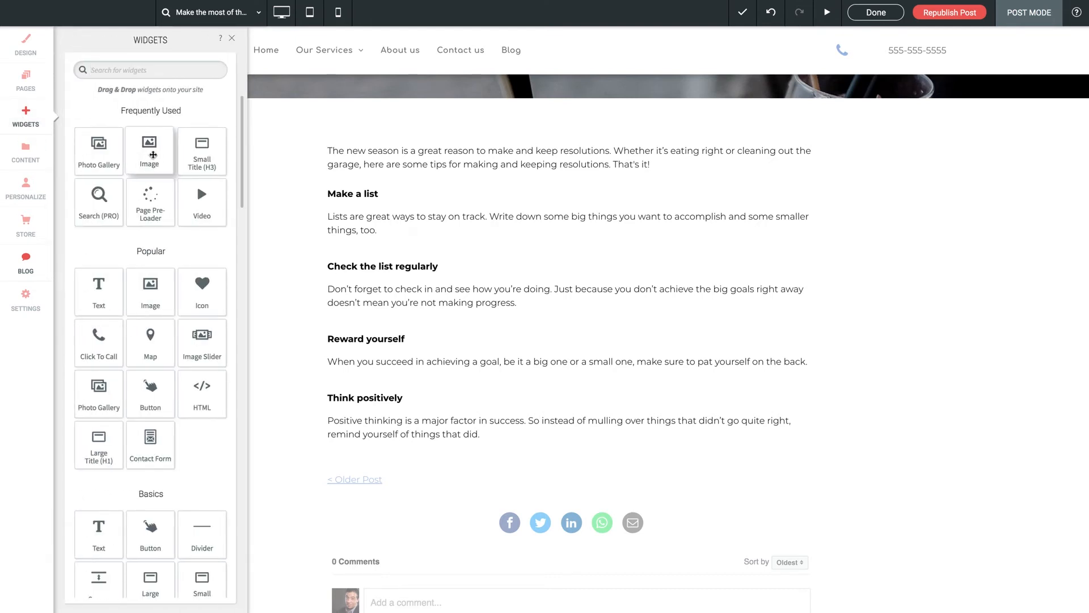
left_click_drag(152, 154, 501, 218)
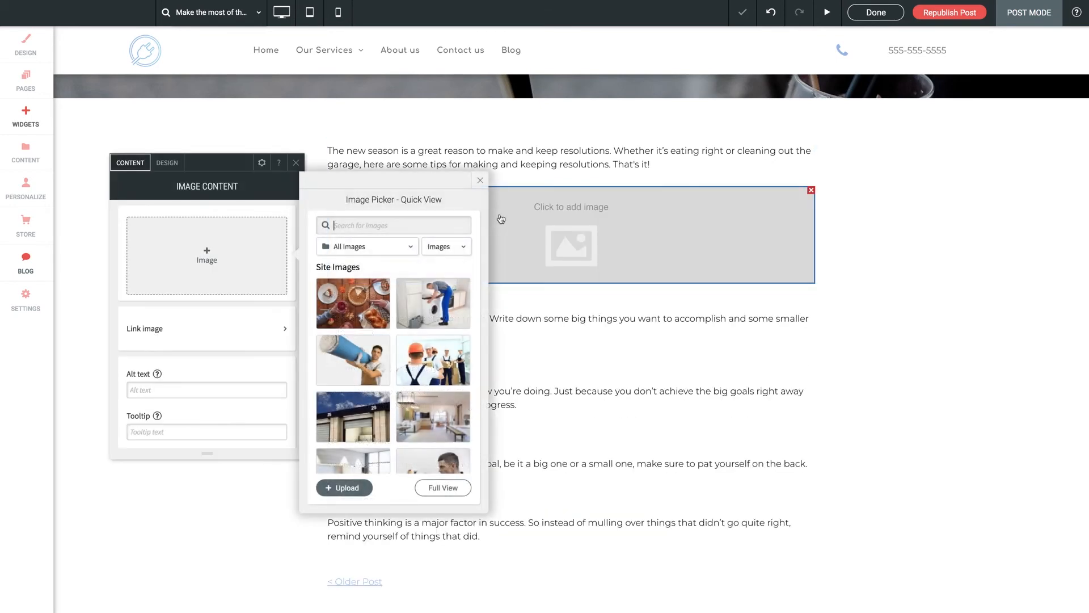
scroll(423, 310, "down", 3)
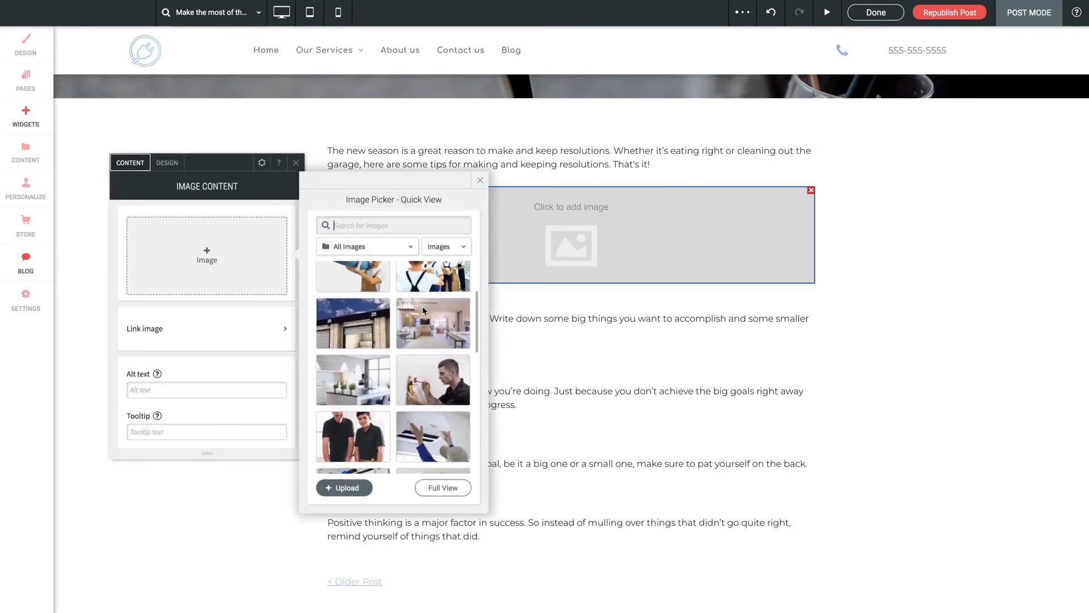
scroll(423, 317, "down", 2)
scroll(419, 368, "up", 2)
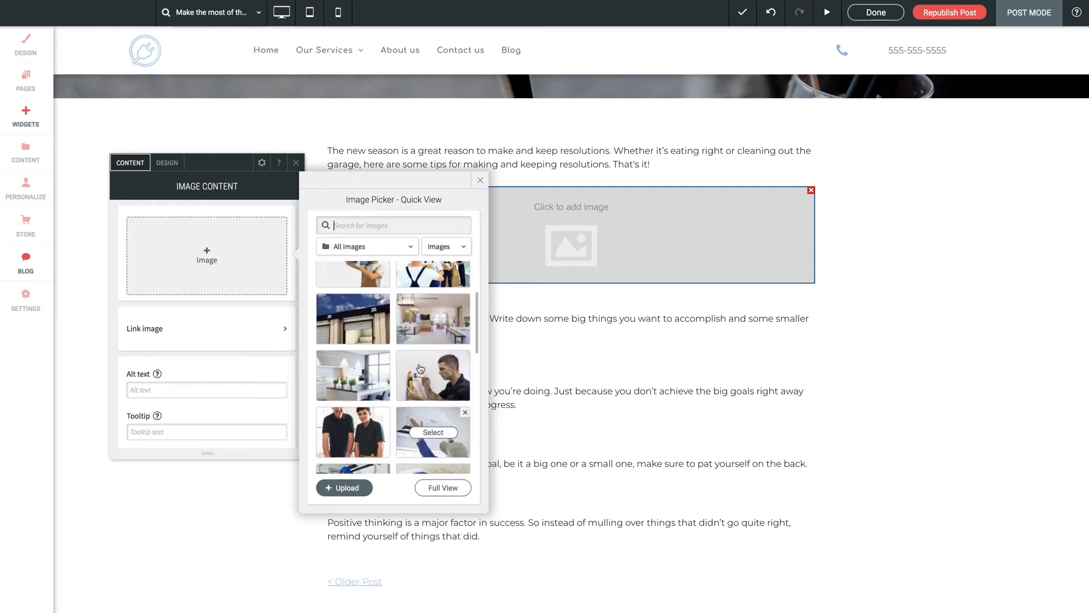
scroll(420, 369, "up", 1)
mouse_move(427, 305)
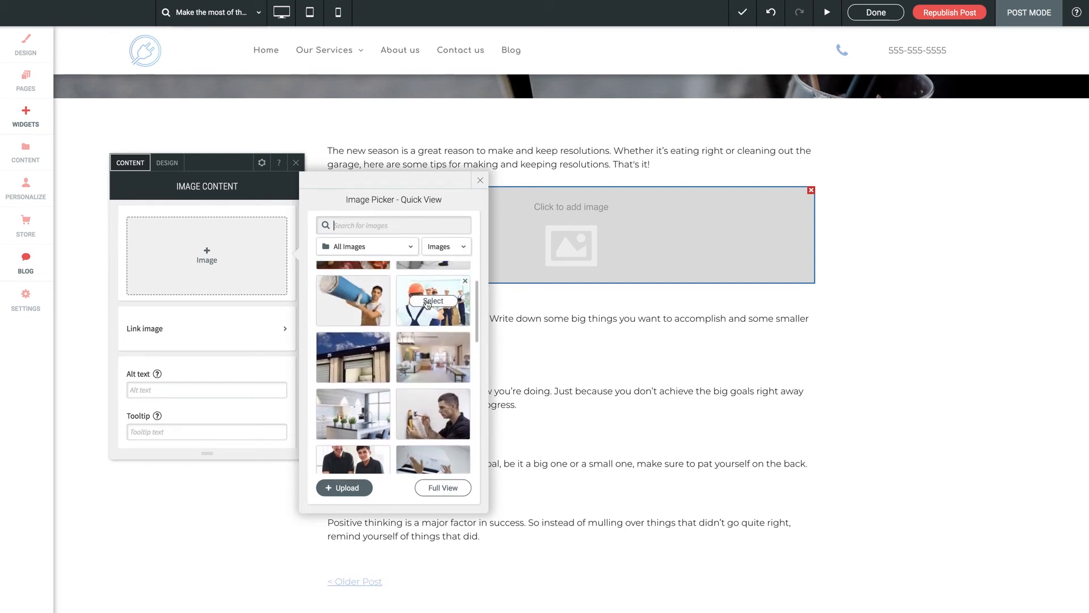
left_click(442, 304)
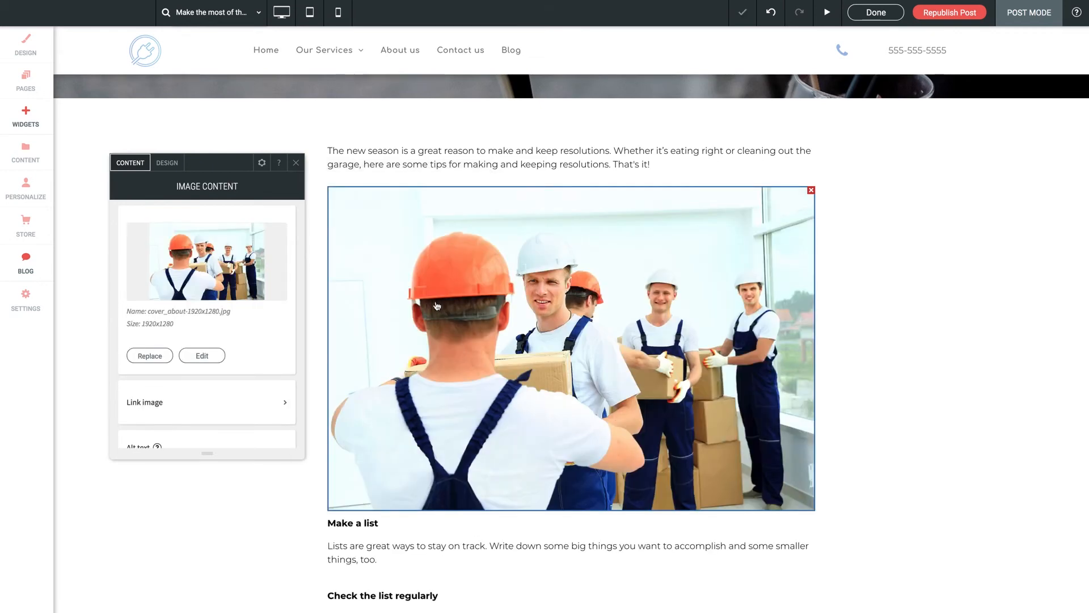
left_click(297, 165)
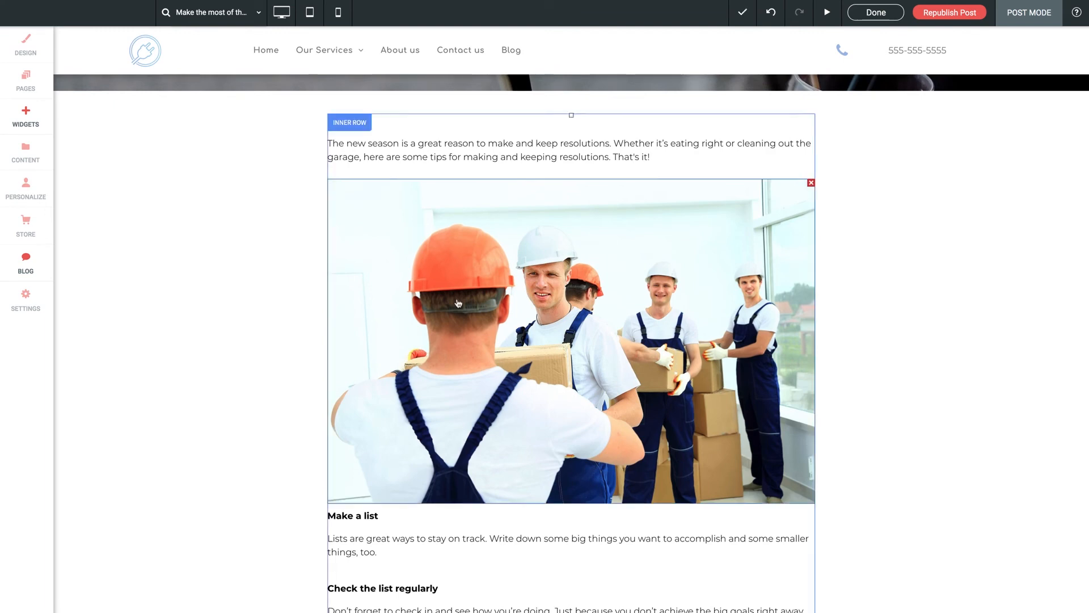
Republish the edited post and look through its full page
scroll(567, 256, "up", 2)
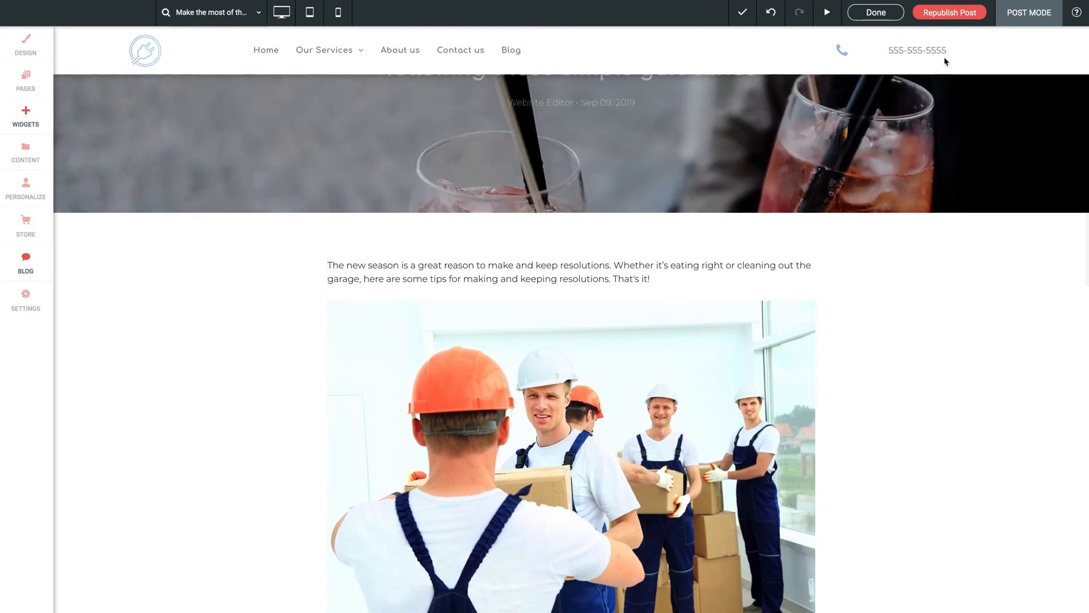
left_click(949, 17)
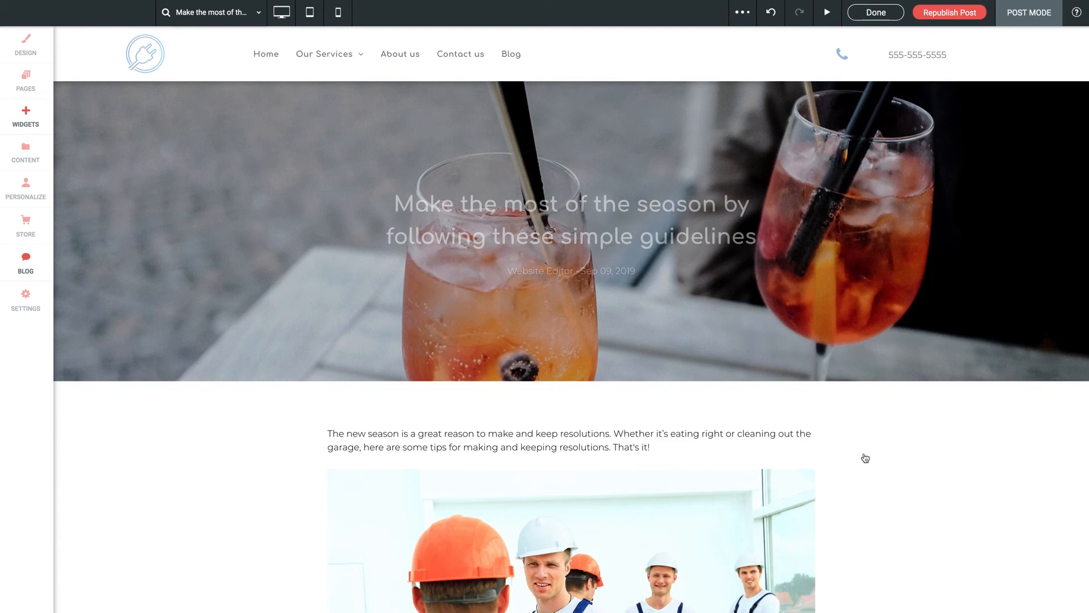
scroll(865, 458, "down", 10)
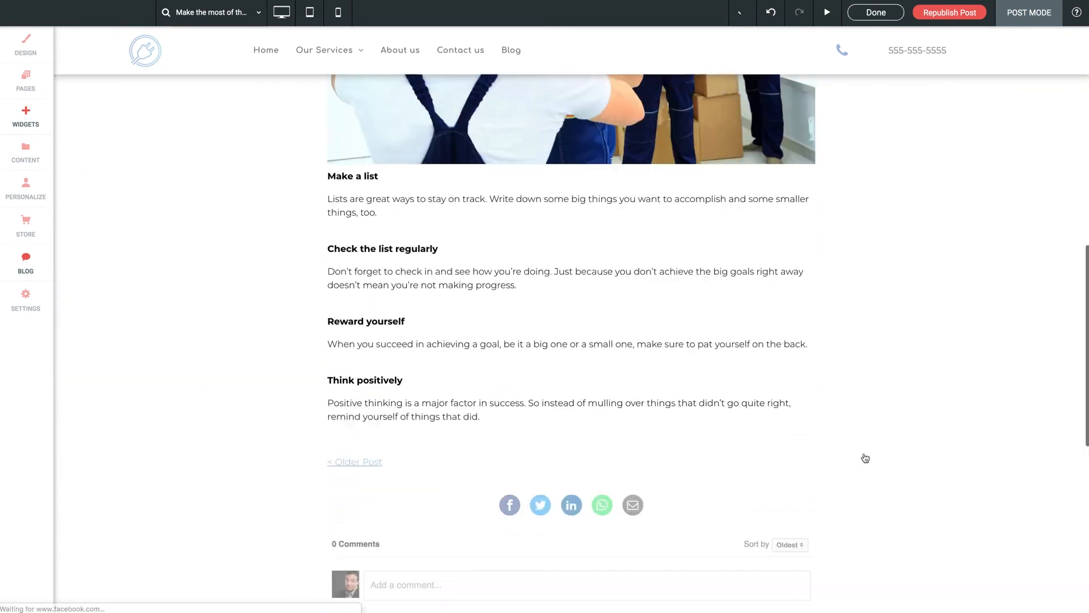
scroll(866, 458, "up", 10)
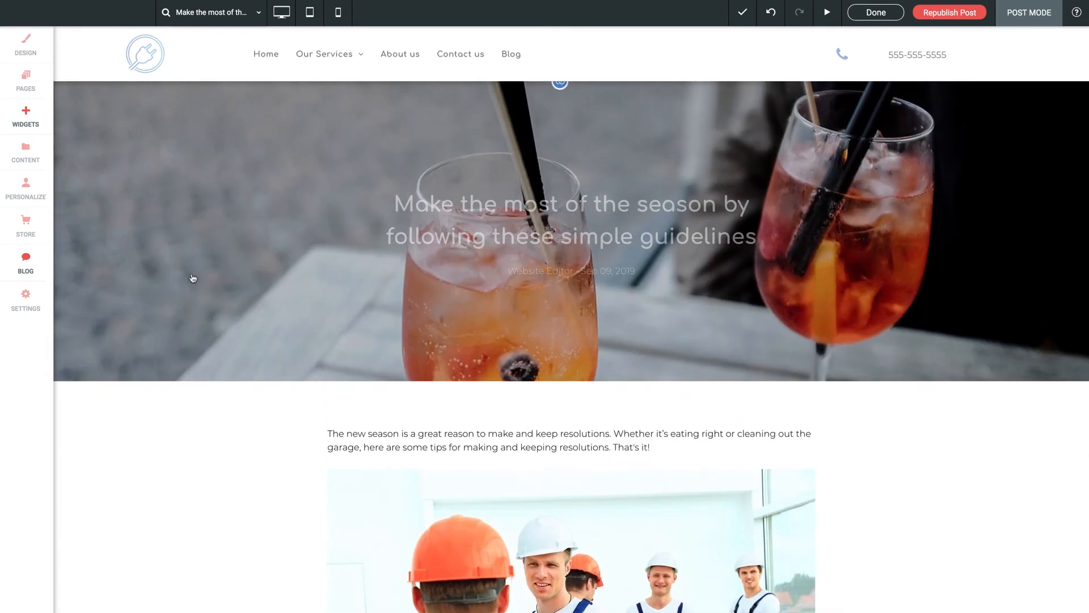
Start a new blog post titled "Top 10 DIY Hacks for the Holidays" with Website Editor as the author
left_click(26, 264)
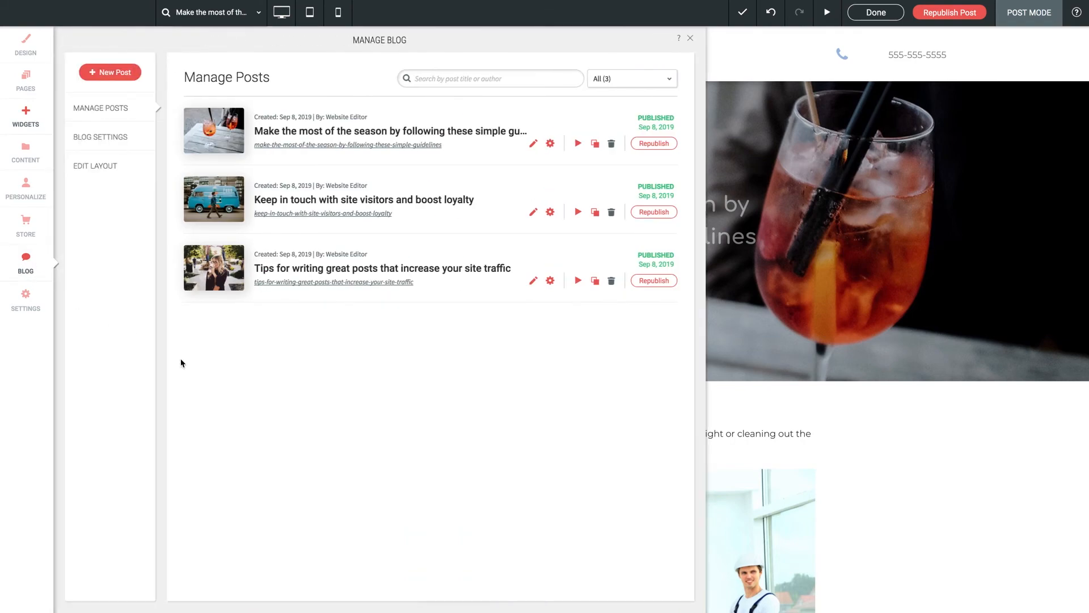
left_click(112, 73)
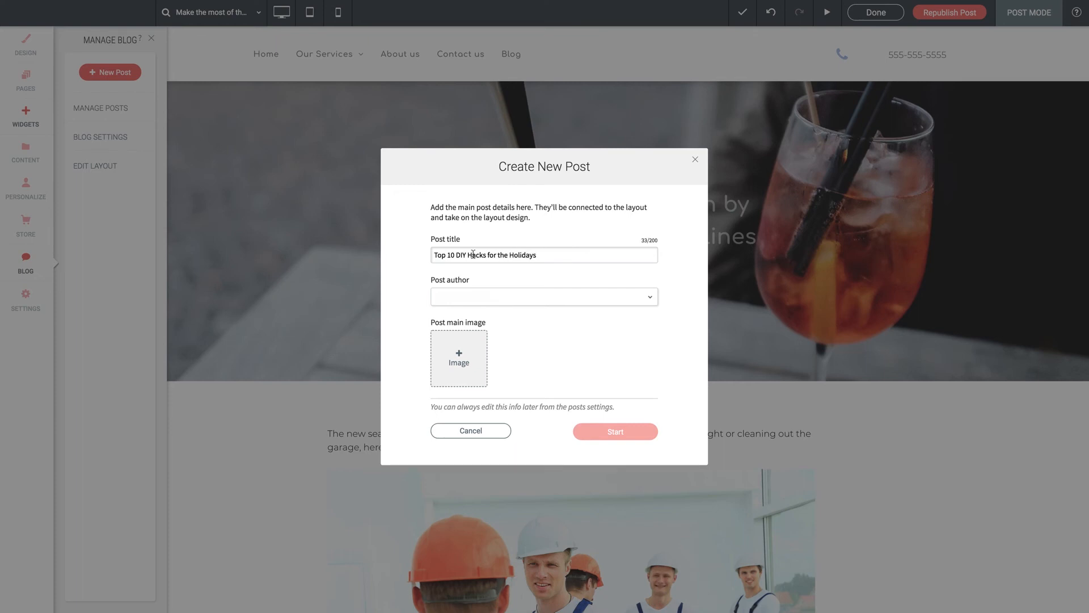
left_click(468, 301)
type("Website")
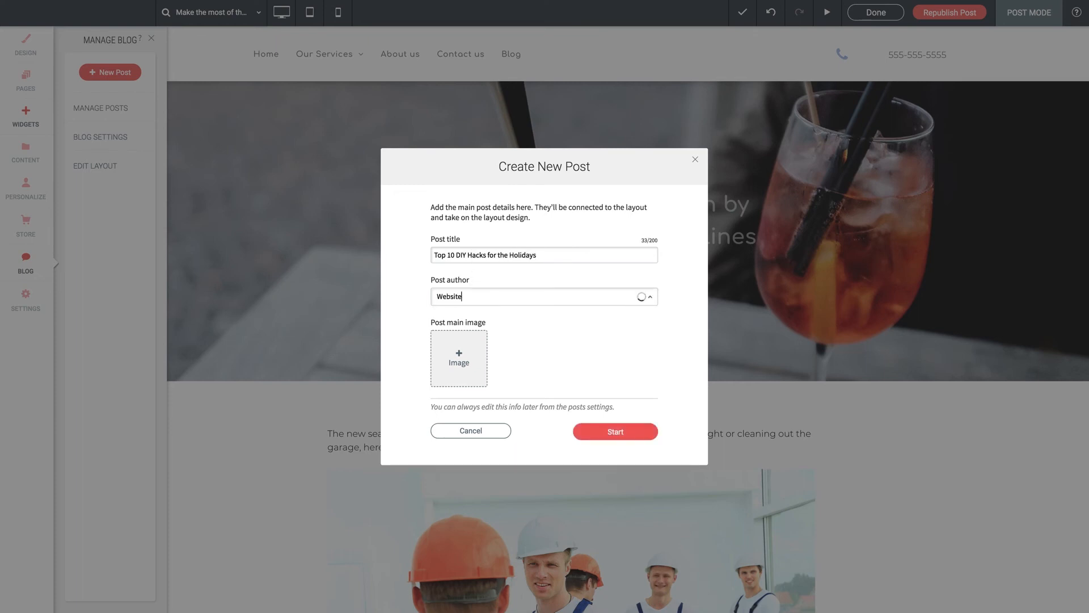
type(" Editor")
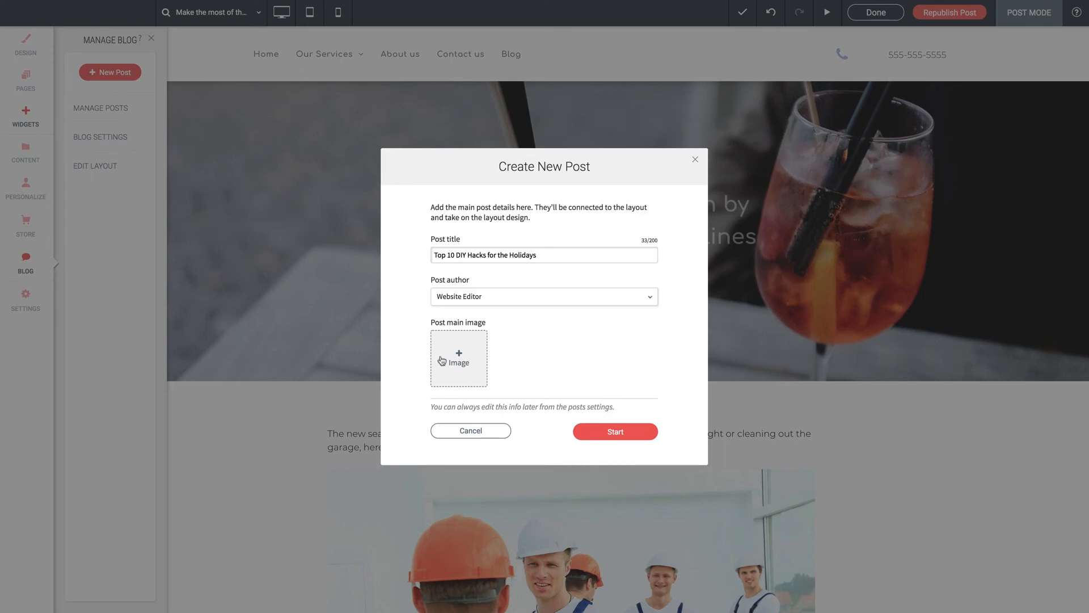
Search the images for "thanksgiving", set the free THANKFUL lettering photo as the post's main image and create the post
left_click(444, 360)
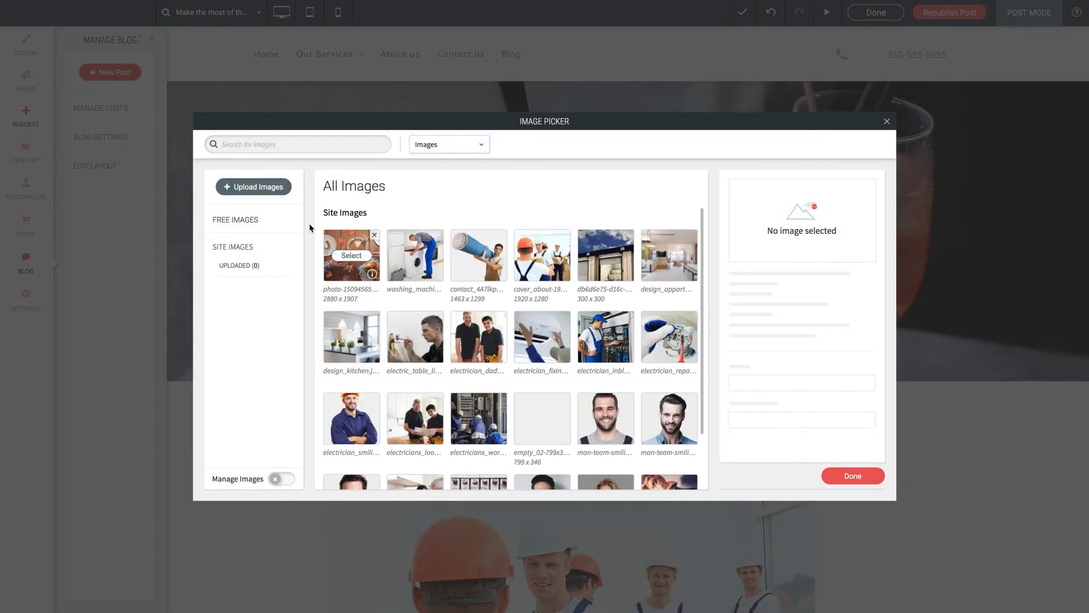
type("thanks")
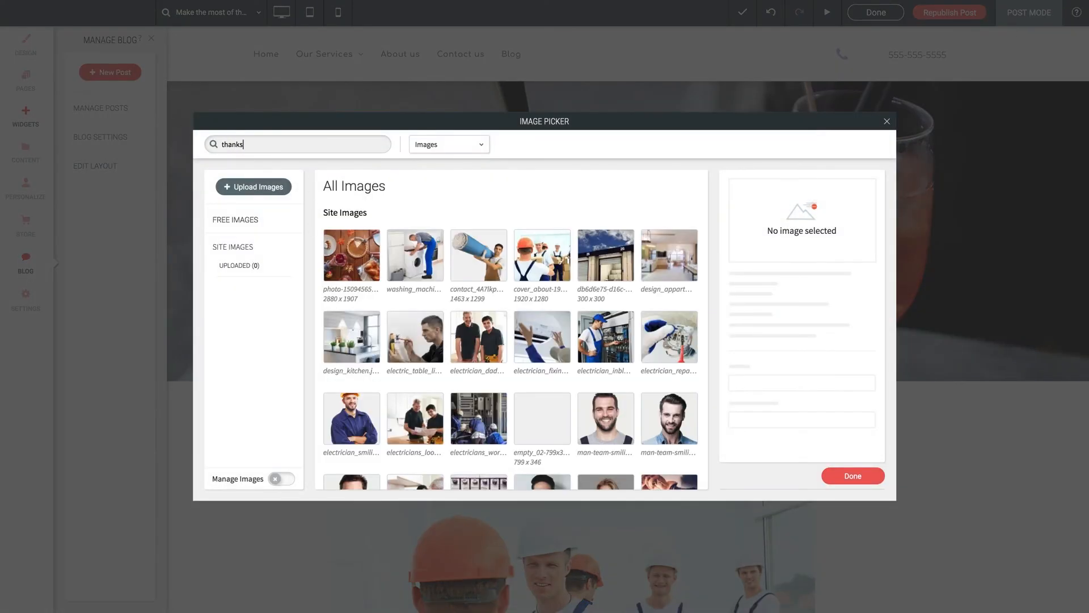
type("giving")
scroll(482, 310, "down", 2)
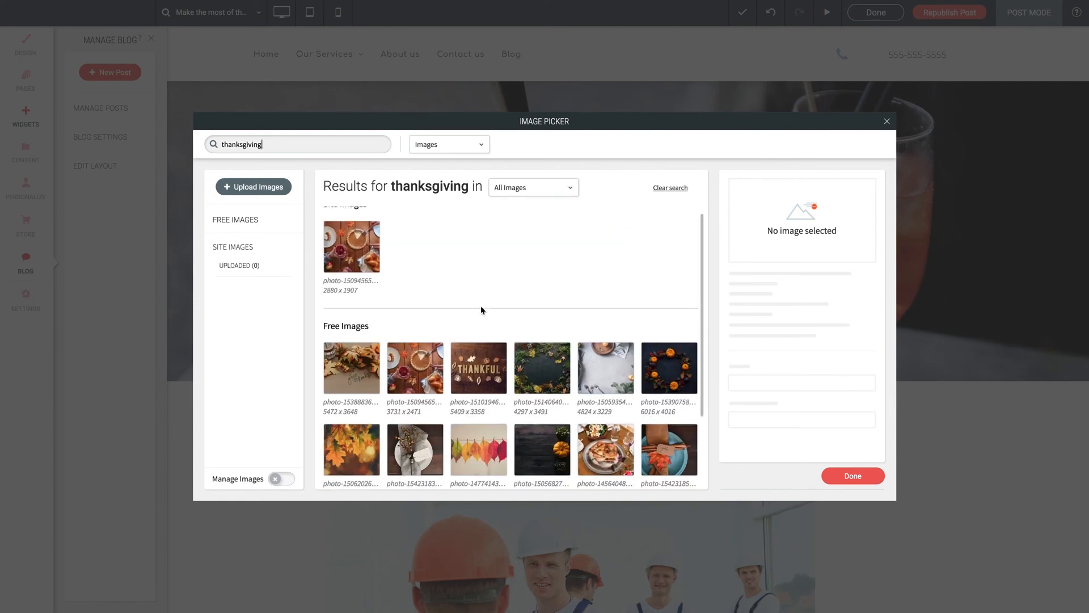
left_click(478, 296)
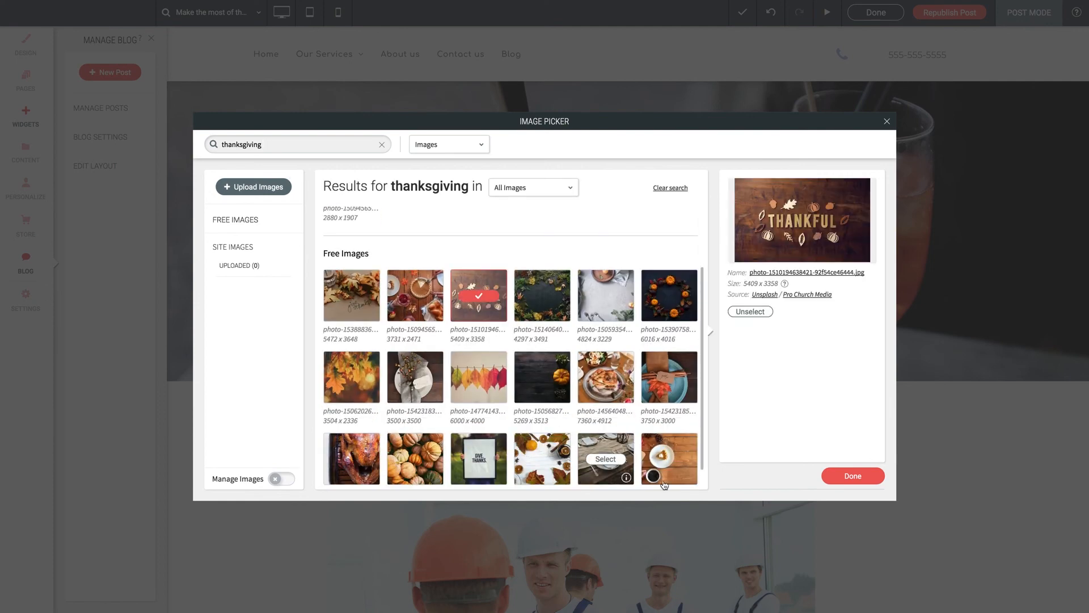
left_click(853, 477)
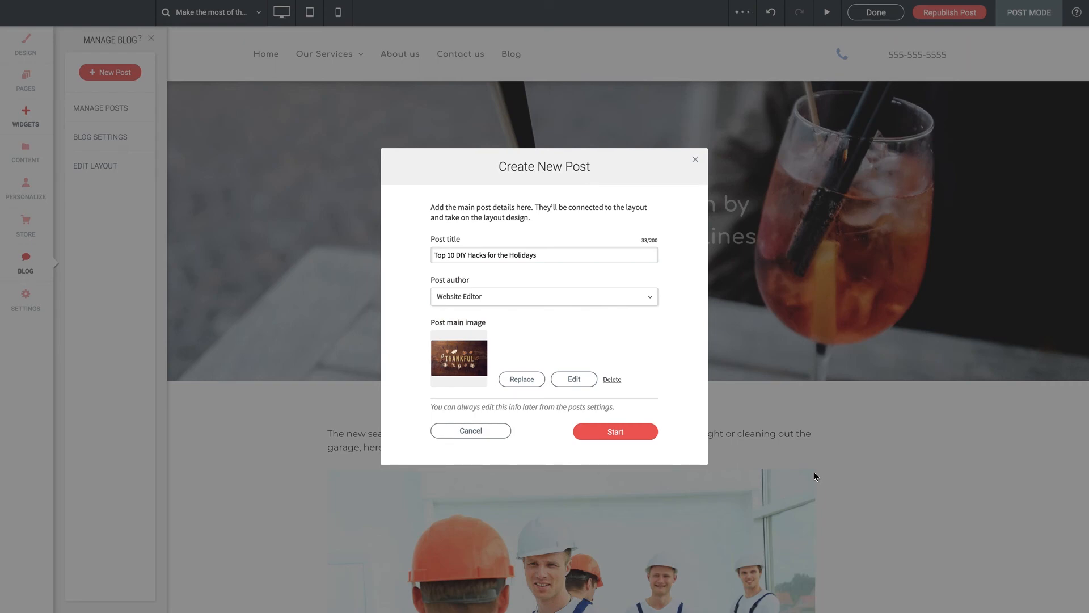
left_click(615, 431)
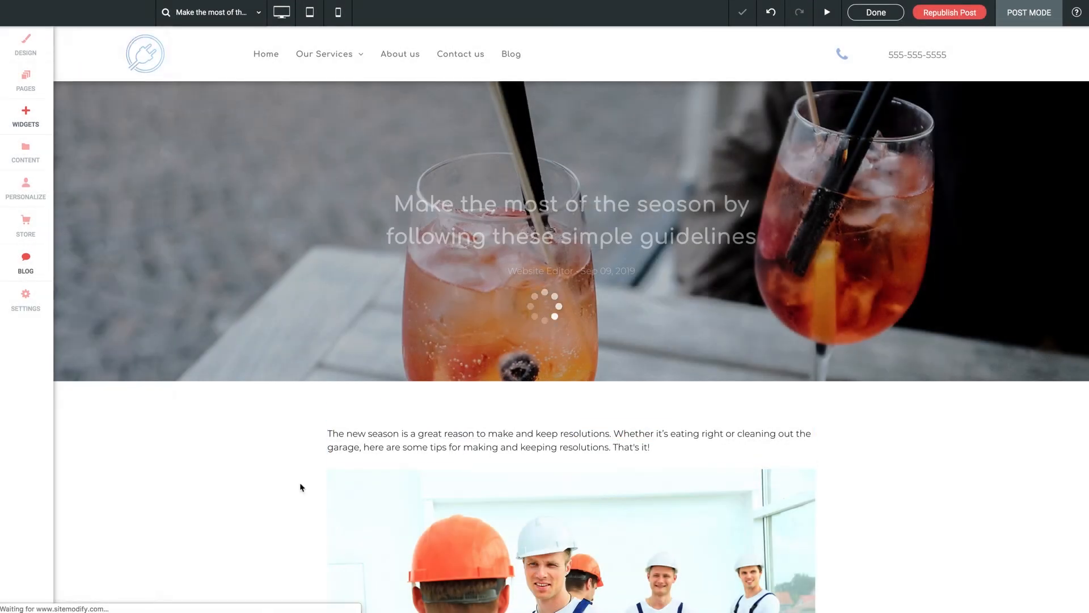
Open the new post's placeholder subtitle for text editing, highlight part of it and leave the text editor
scroll(246, 406, "down", 2)
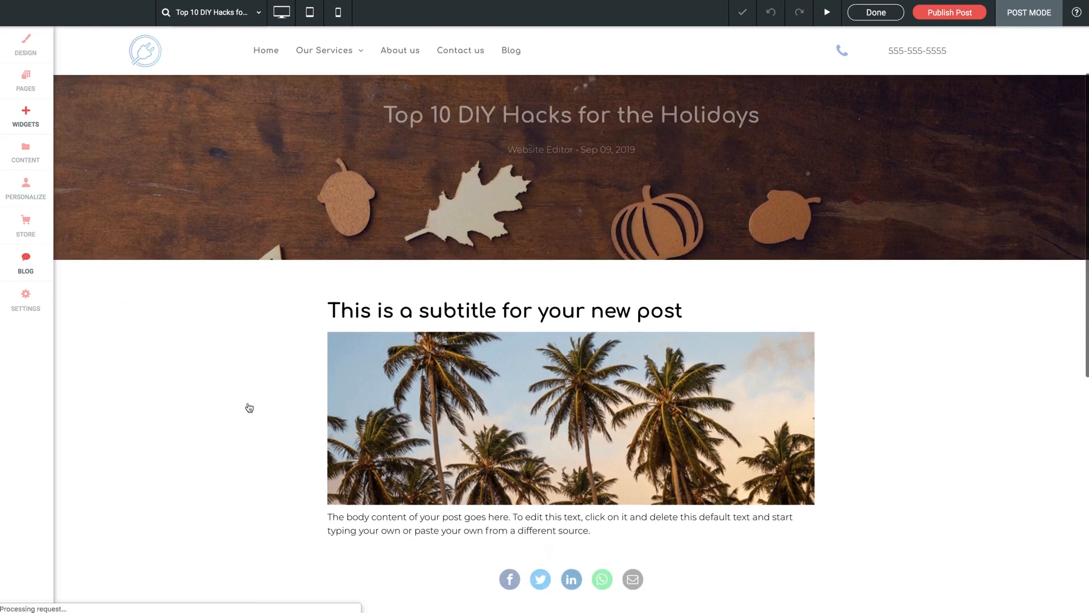
scroll(276, 372, "down", 3)
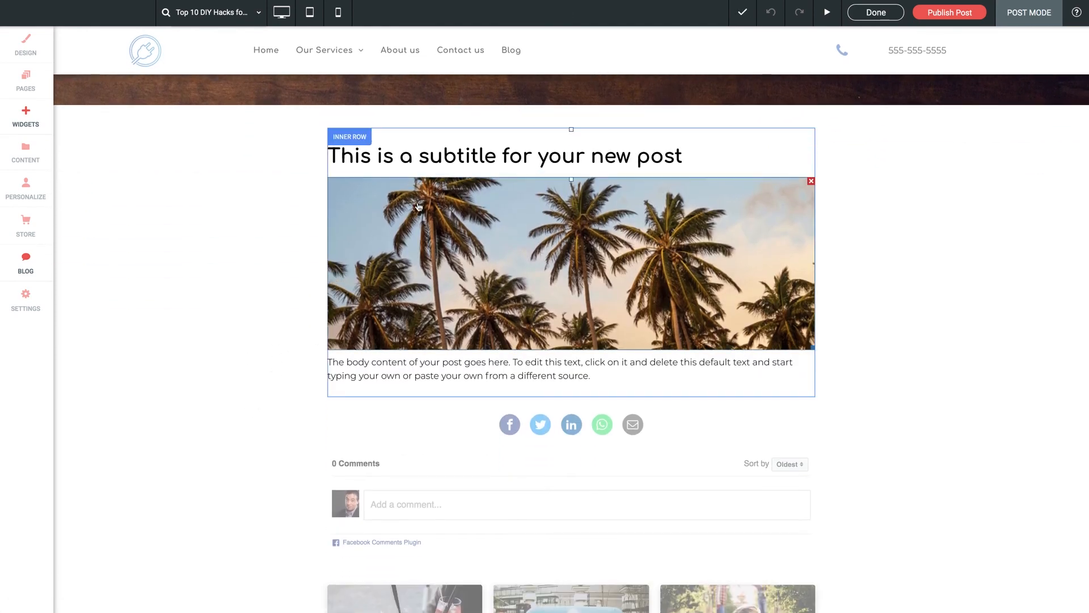
double_click(518, 158)
left_click_drag(414, 158, 651, 157)
left_click(793, 131)
Open the body text below the palm tree image for editing, highlight part of its last line and exit the editor
scroll(562, 322, "down", 1)
left_click(562, 340)
left_click_drag(590, 336, 452, 336)
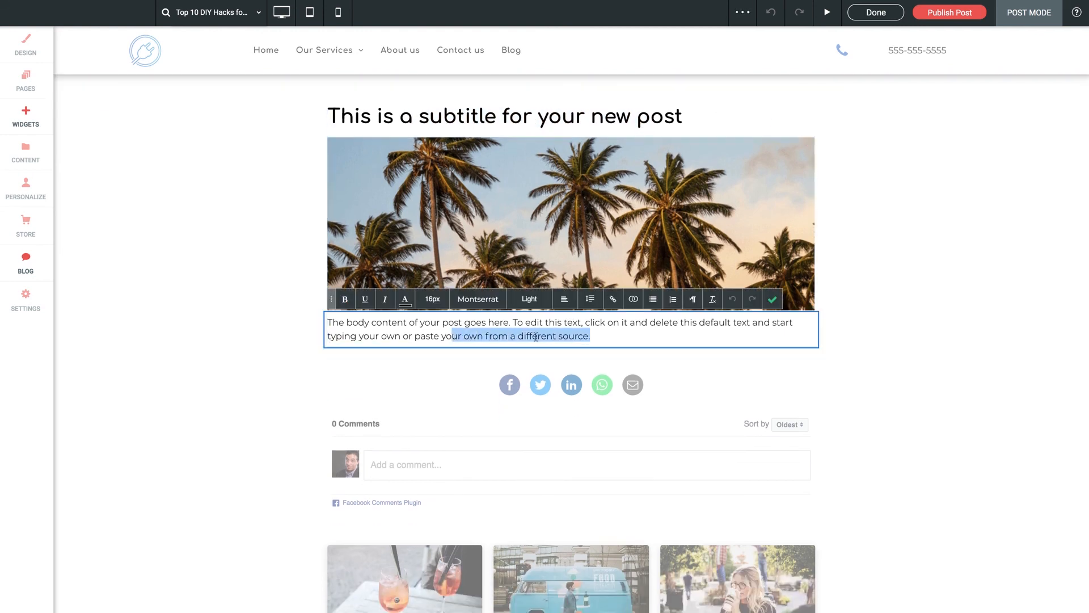
left_click(774, 300)
Finish editing the new post and publish "Top 10 DIY Hacks for the Holidays" from the list of managed posts
scroll(597, 338, "down", 5)
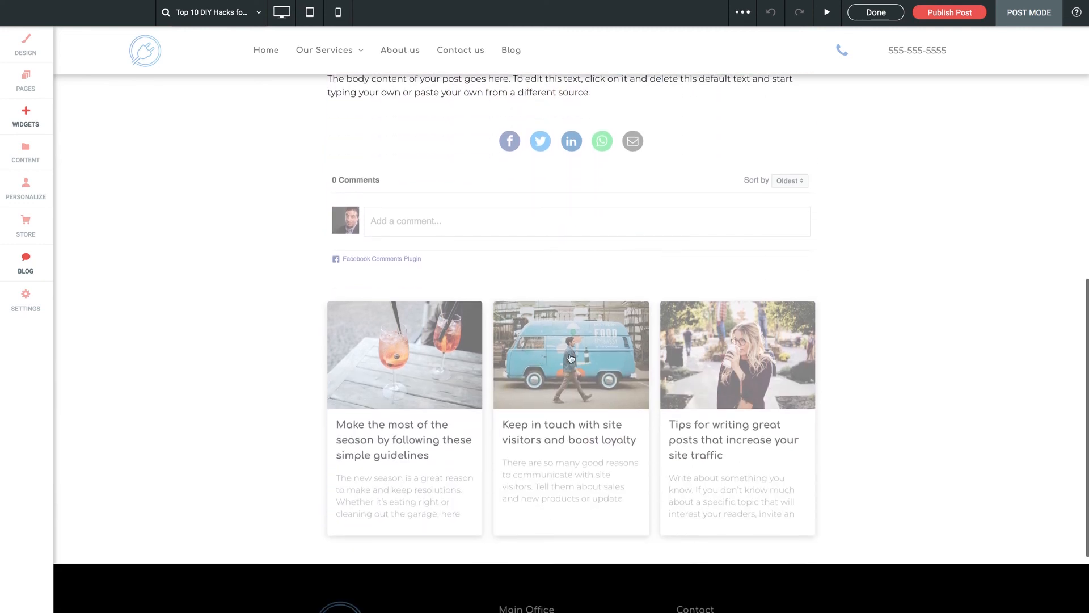
scroll(591, 357, "up", 4)
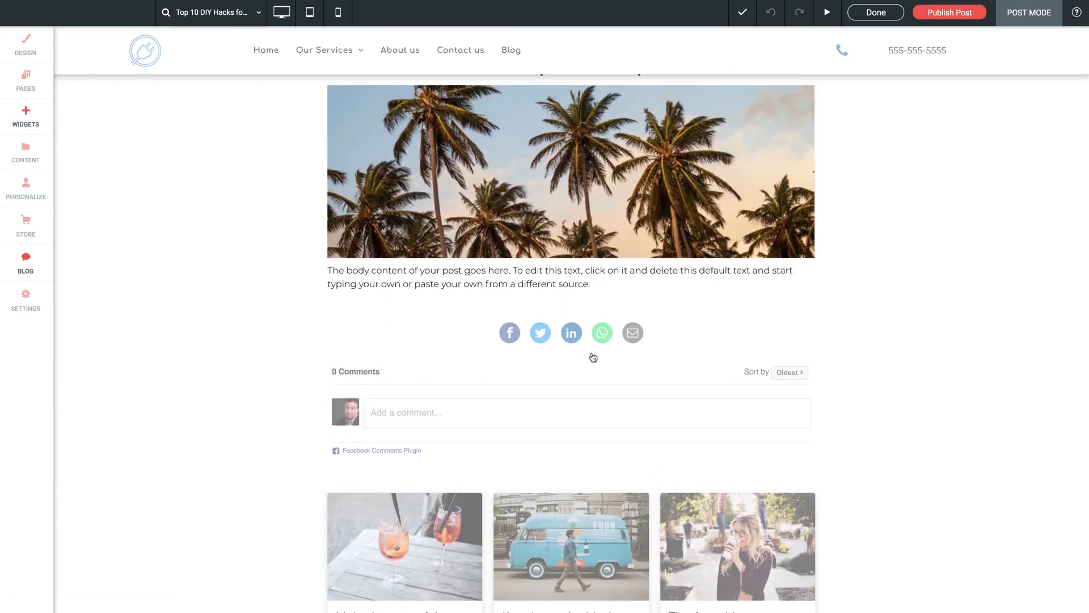
scroll(592, 357, "up", 4)
left_click(869, 13)
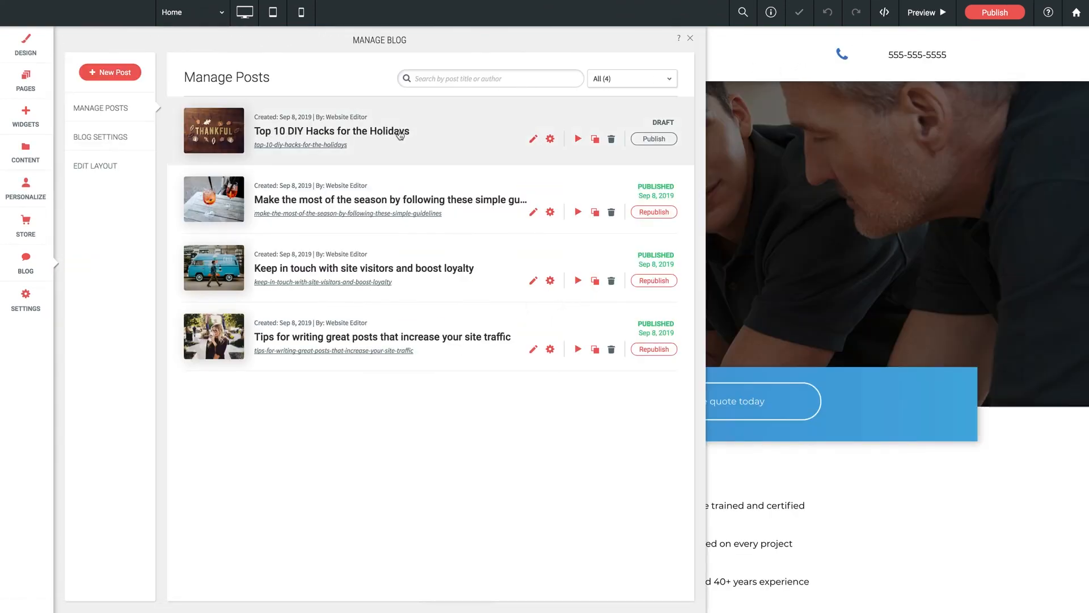
left_click(653, 139)
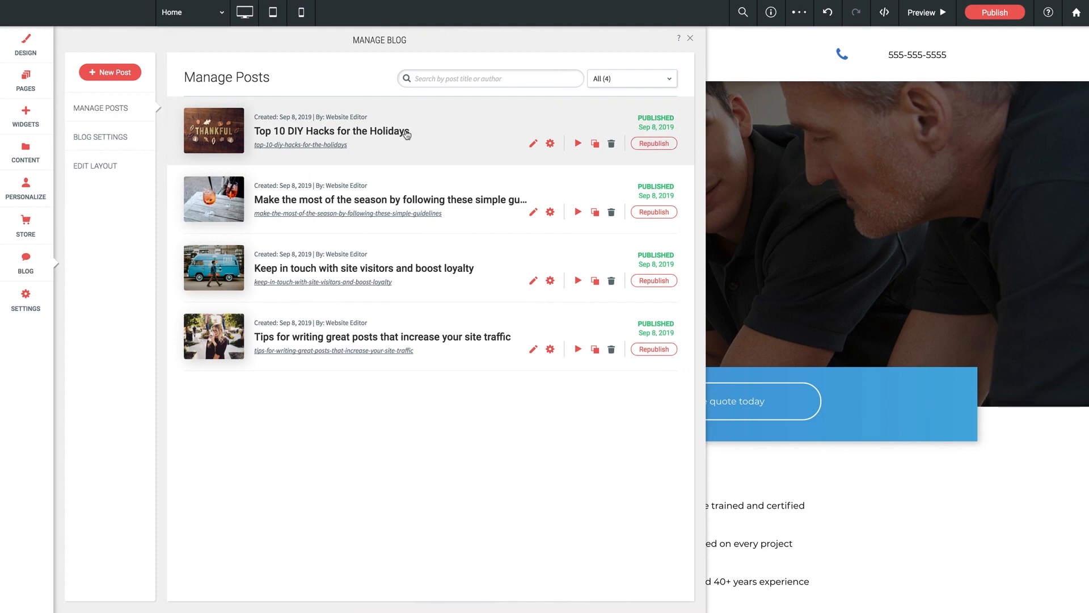